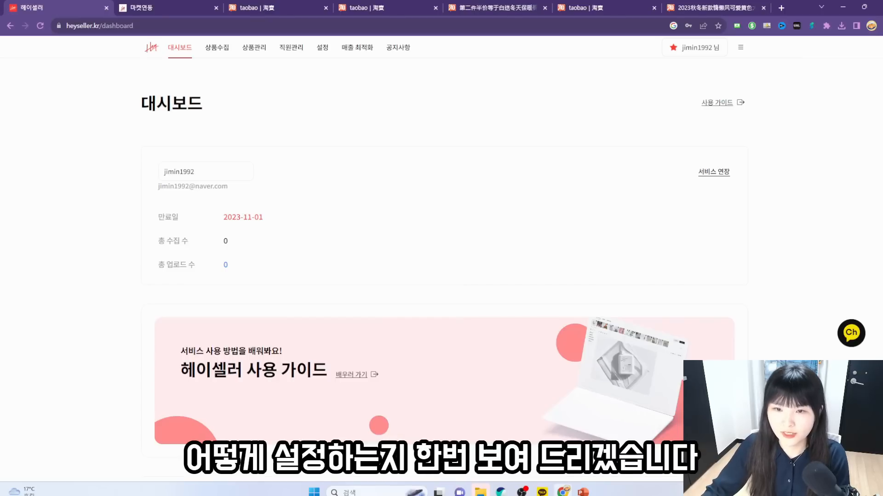
# - In the product upload settings, switch the exchange rate to direct input (직접 입력 환율) and set it to 200
pyautogui.click(323, 49)
pyautogui.scroll(-1, 276, 113)
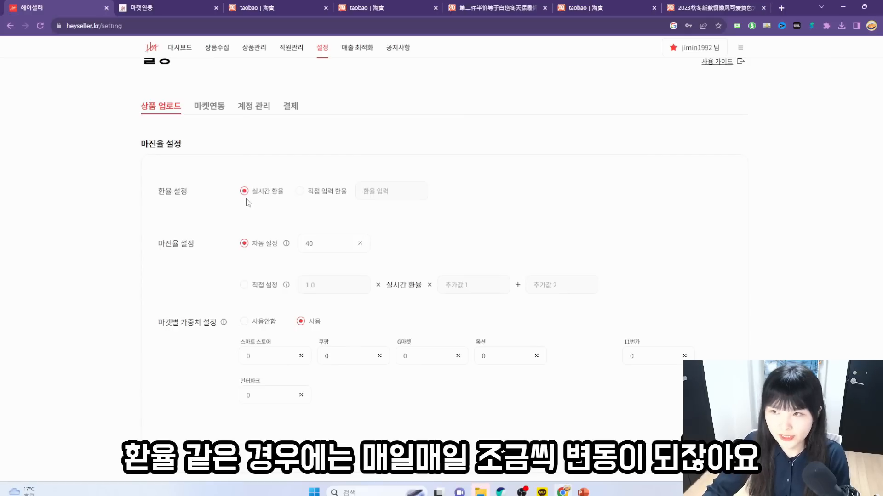
pyautogui.click(300, 191)
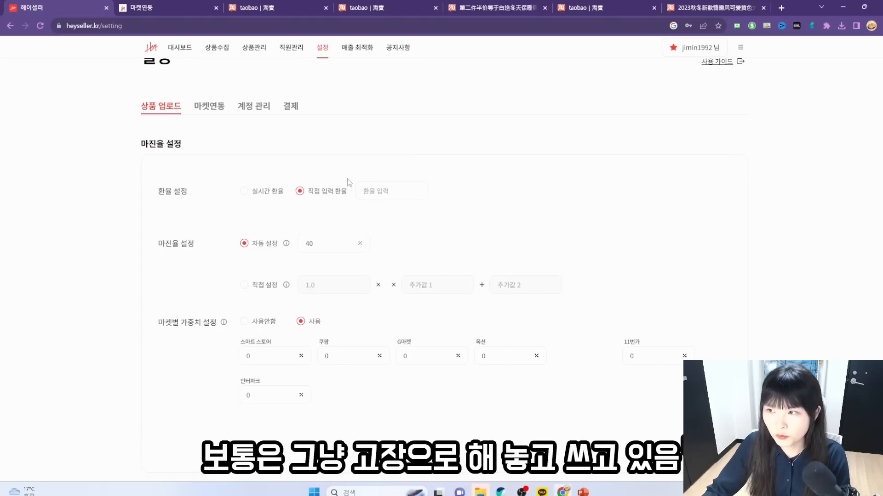
pyautogui.click(368, 187)
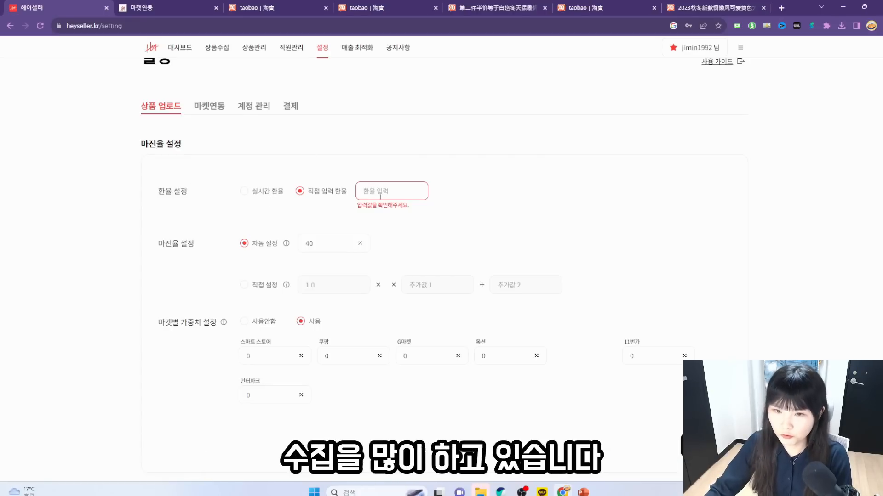
pyautogui.click(379, 193)
pyautogui.write('200')
# - Set the per-market weighting (마켓별 가중치) for 스마트 스토어 to -5%
pyautogui.scroll(-1, 244, 216)
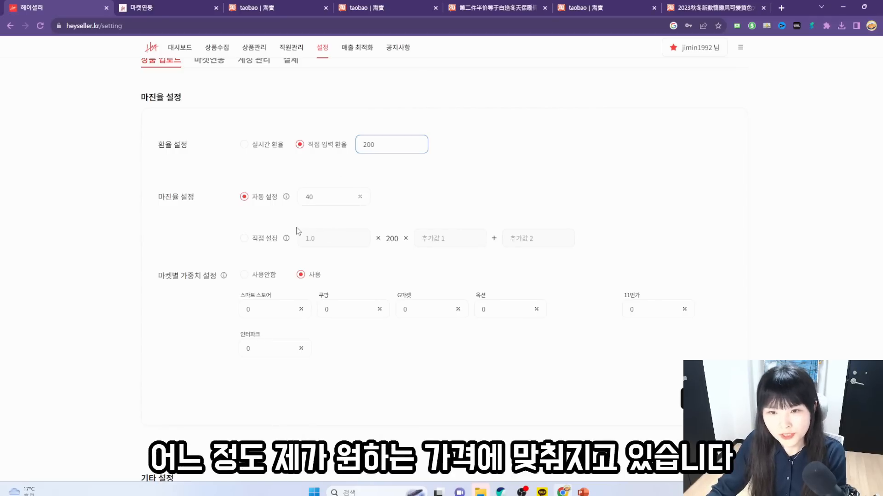
pyautogui.scroll(-1, 309, 179)
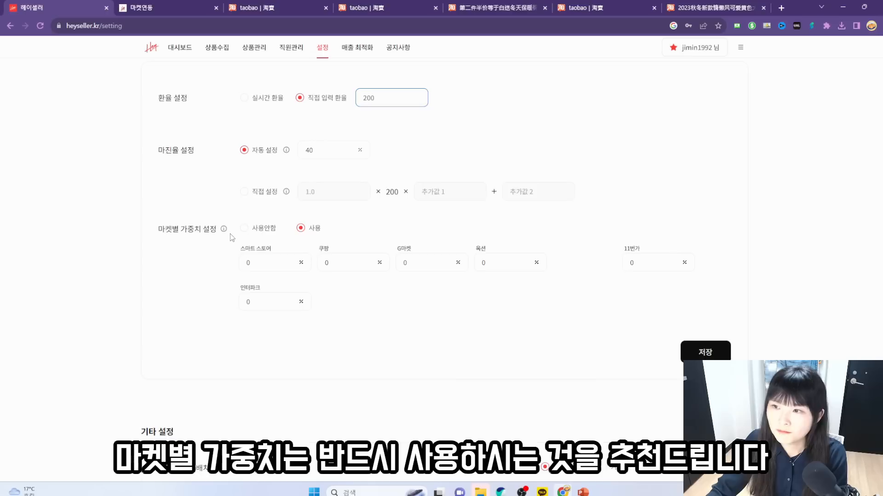
pyautogui.moveTo(222, 228)
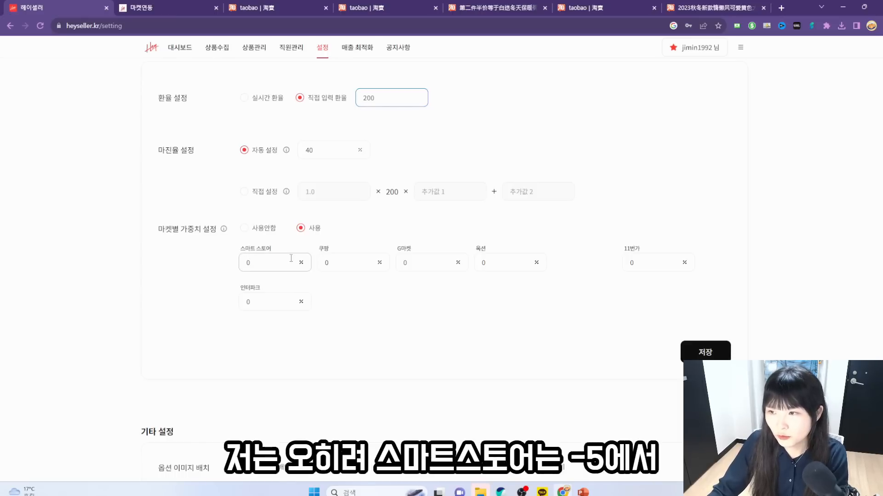
pyautogui.moveTo(291, 259); pyautogui.dragTo(193, 251)
pyautogui.write('-5')
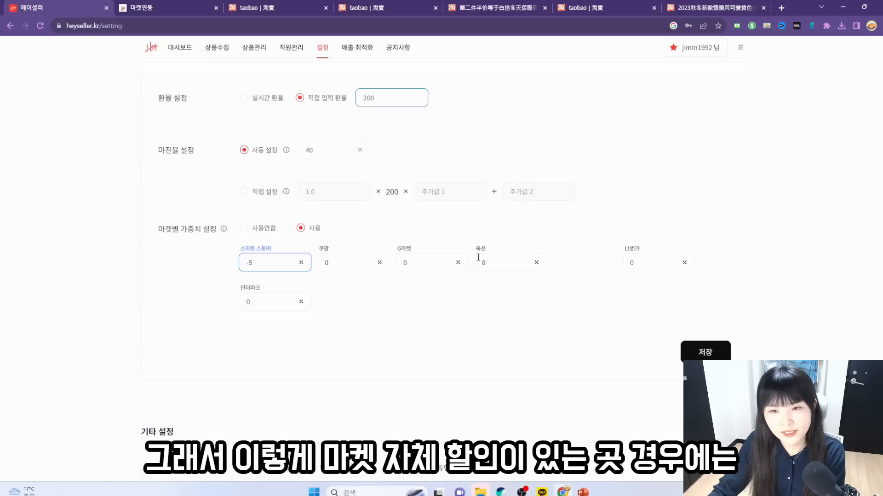
# - Set the market weighting to 10% for G마켓, 옥션, 11번가 and 인터파크, and save the margin settings
pyautogui.click(429, 263)
pyautogui.press('BackSpace')
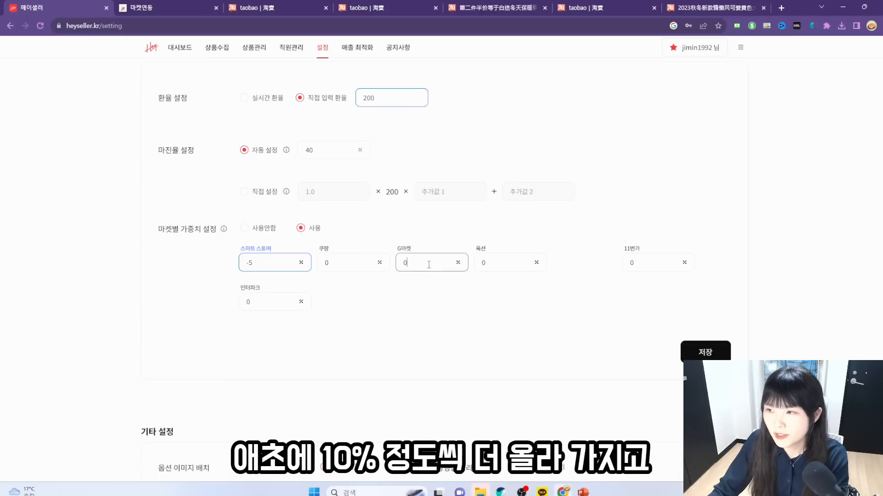
pyautogui.write('10')
pyautogui.click(510, 265)
pyautogui.press('BackSpace')
pyautogui.write('10')
pyautogui.click(636, 263)
pyautogui.press('BackSpace')
pyautogui.write('10')
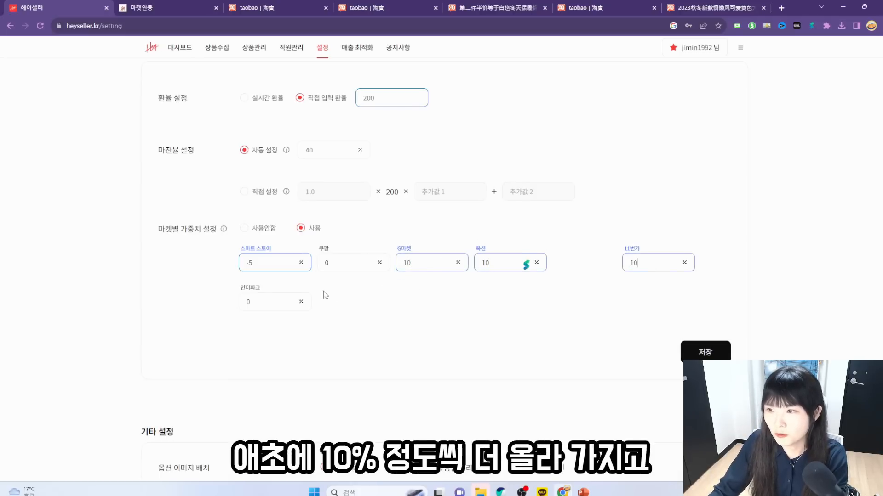
pyautogui.click(271, 308)
pyautogui.press('BackSpace')
pyautogui.write('10')
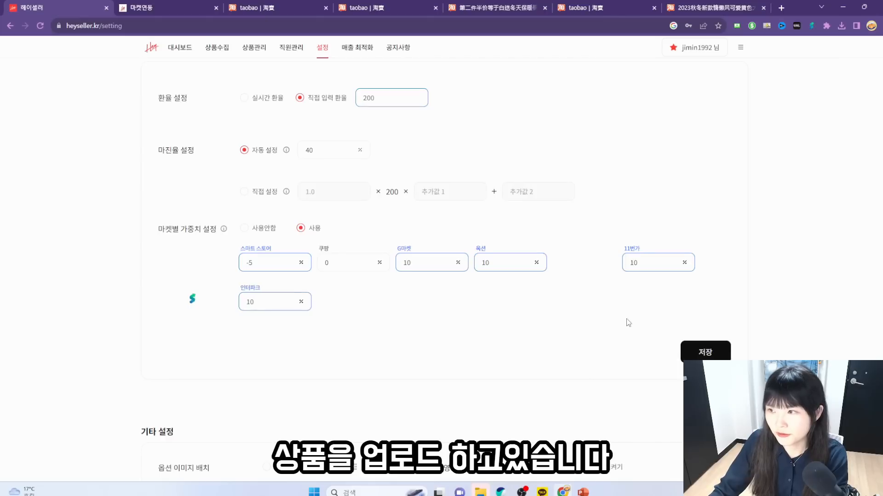
pyautogui.click(687, 359)
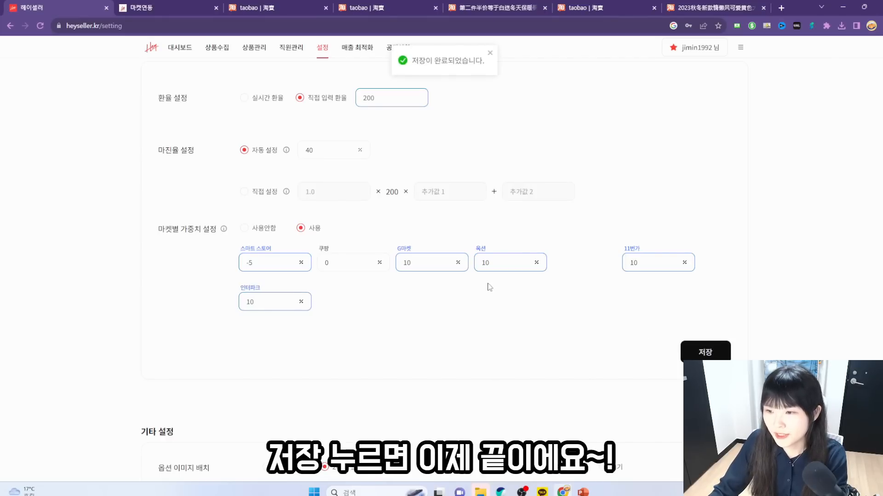
# - In 기타 설정, place option images at the top (상단), enable price sorting when parsing (예), and save
pyautogui.scroll(-2, 488, 285)
pyautogui.scroll(-2, 450, 276)
pyautogui.scroll(-1, 276, 262)
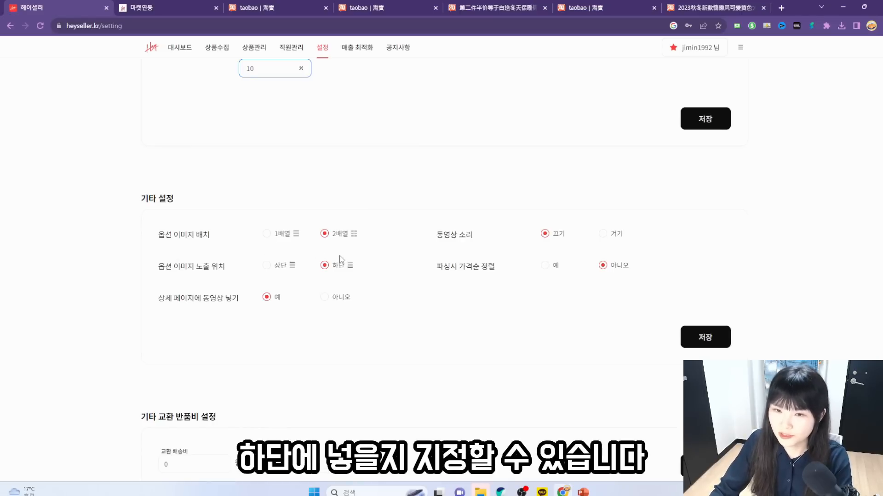
pyautogui.click(267, 269)
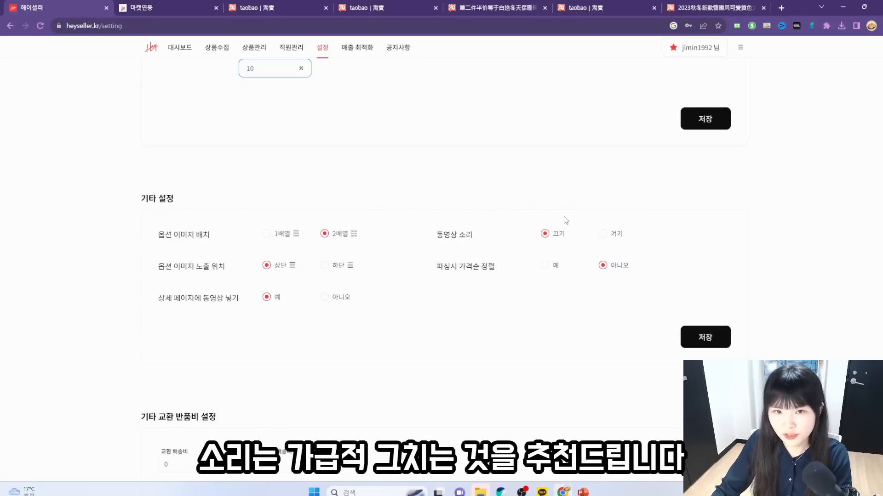
pyautogui.scroll(-1, 566, 241)
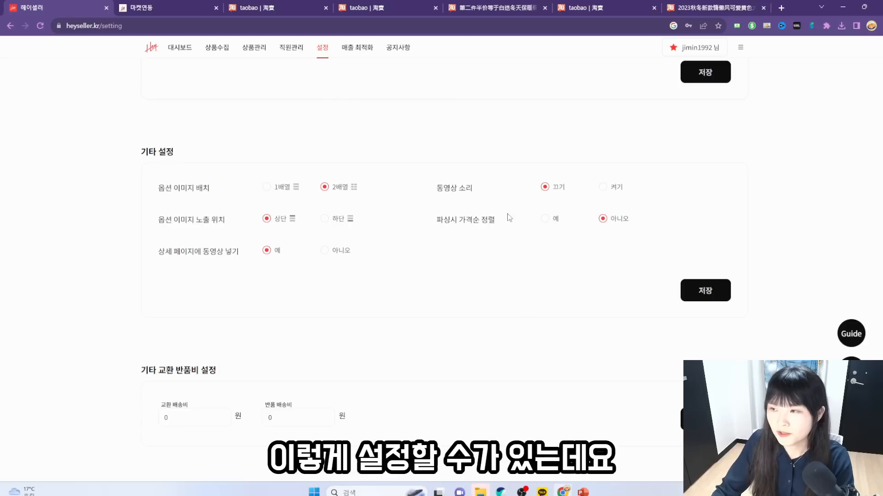
pyautogui.click(543, 222)
pyautogui.click(718, 292)
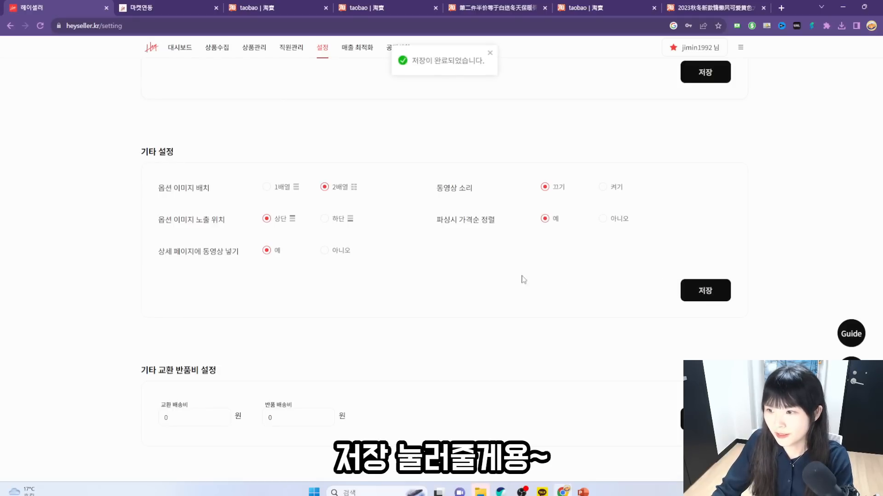
# - Set both the exchange shipping fee (교환 배송비) and return shipping fee (반품 배송비) to 10,000 won and save
pyautogui.scroll(-5, 523, 279)
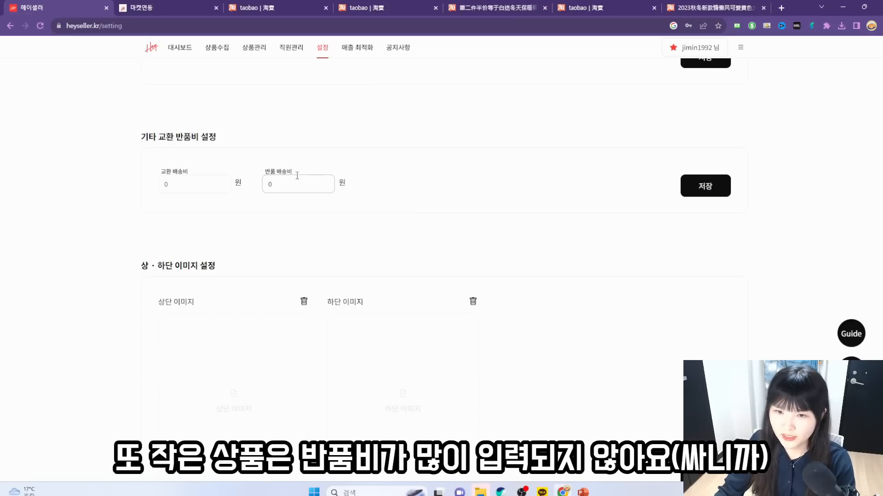
pyautogui.click(211, 178)
pyautogui.write('10,00')
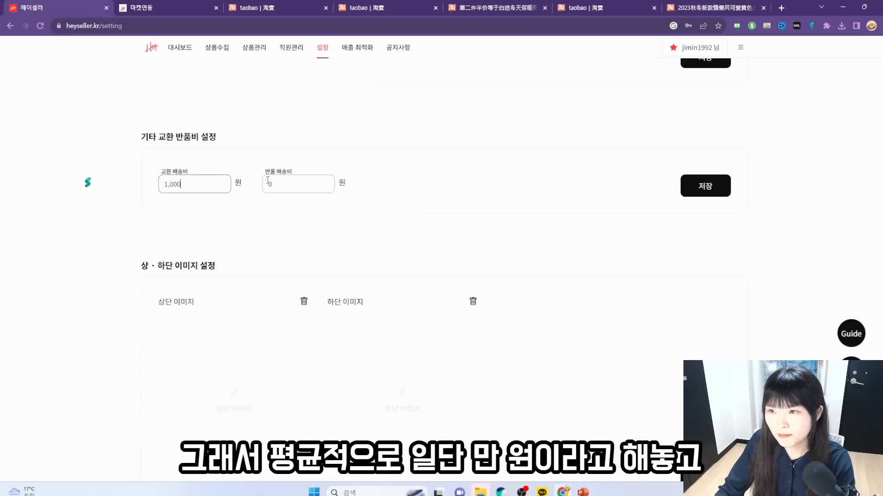
pyautogui.write('0')
pyautogui.click(268, 180)
pyautogui.write('10000')
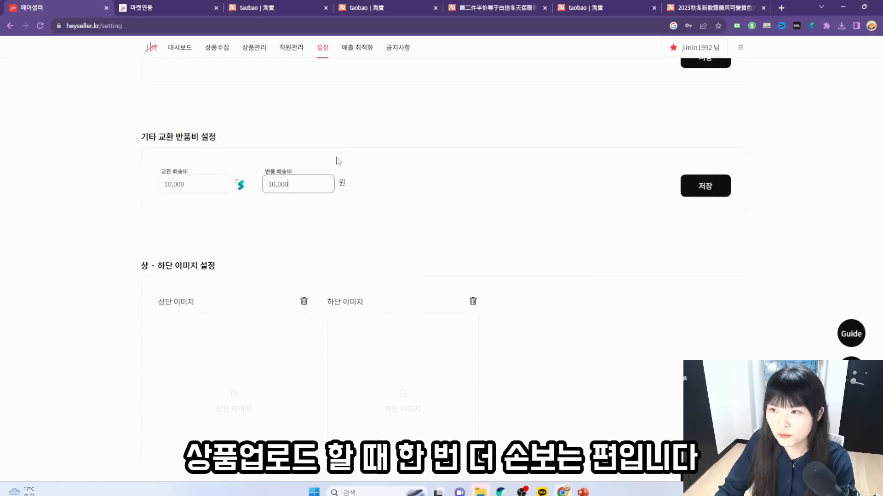
pyautogui.click(339, 161)
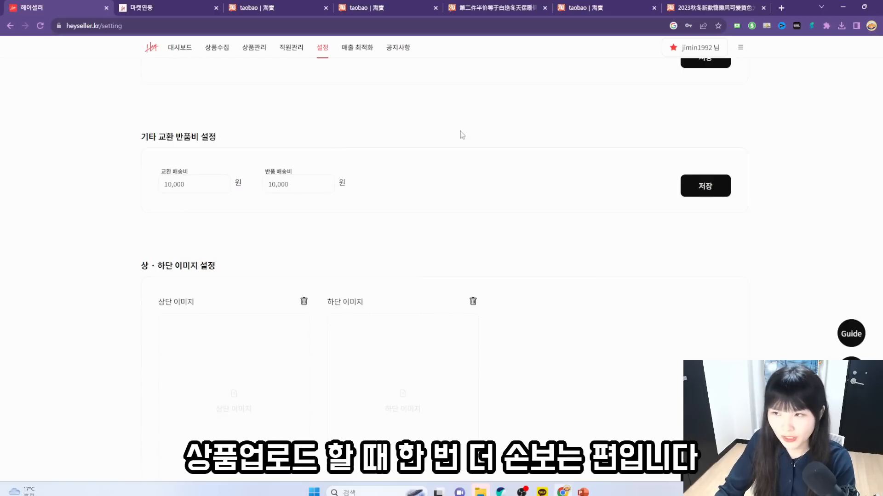
pyautogui.click(709, 196)
# - Review the Smart Store linking form without linking and the market linking guide's shipping setup and integration entries
pyautogui.scroll(-3, 168, 126)
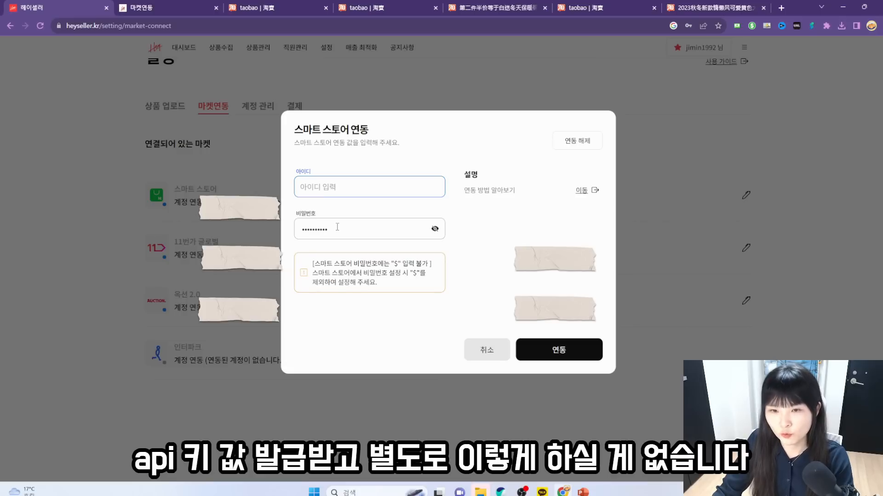
pyautogui.click(486, 349)
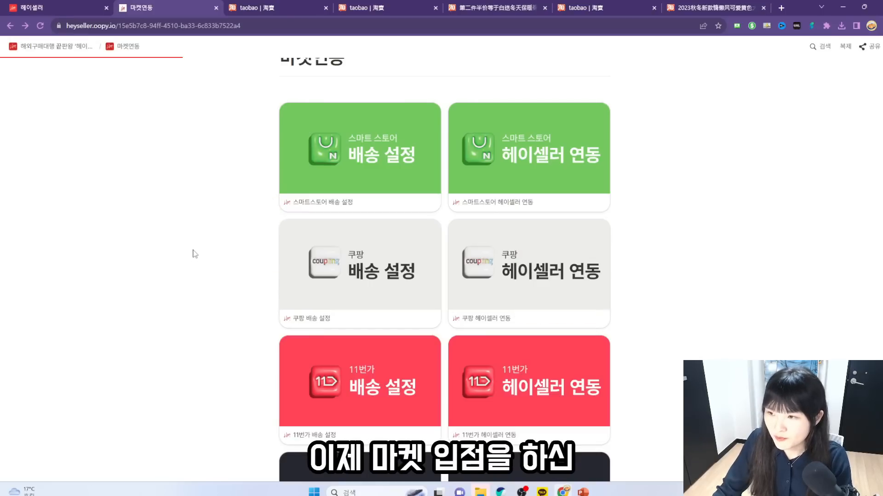
pyautogui.scroll(-1, 193, 253)
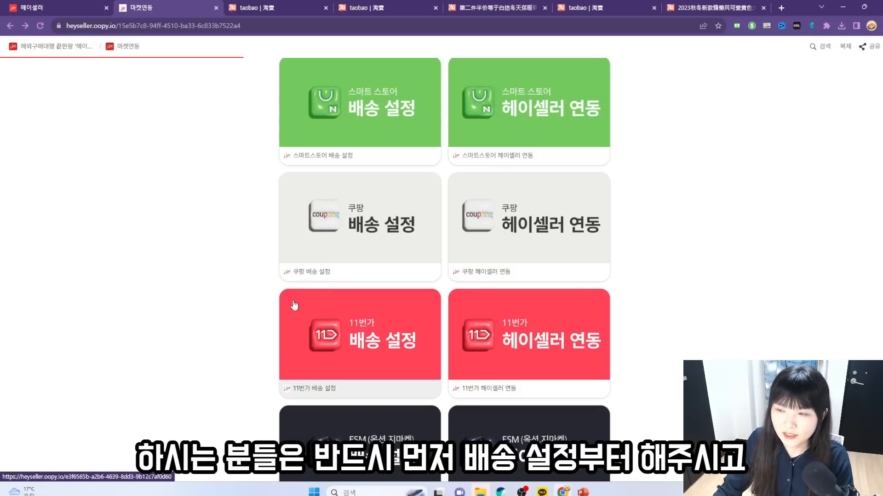
pyautogui.scroll(-1, 294, 306)
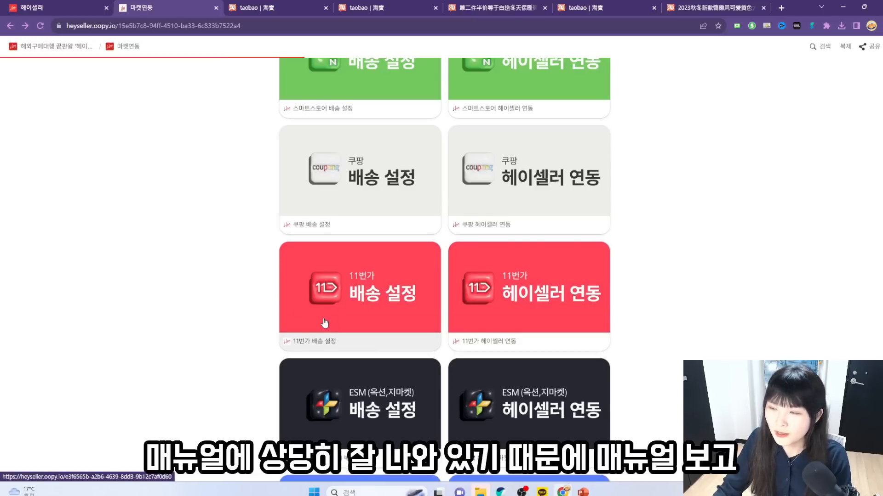
pyautogui.scroll(-2, 329, 322)
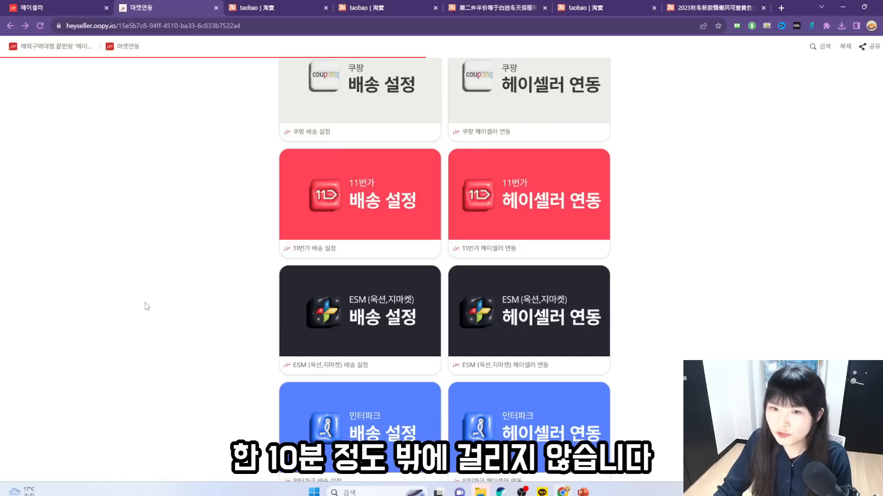
pyautogui.hotkey('ctrl', 'w')
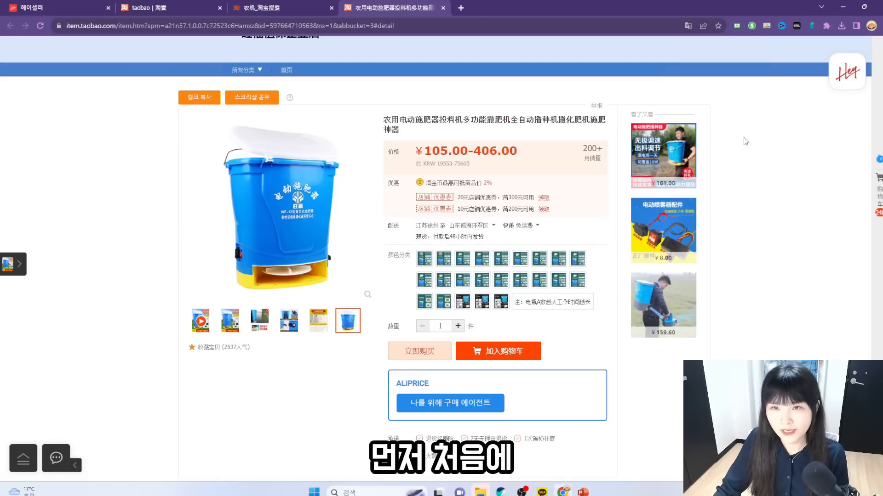
# - Collect the electric fertilizer spreader from its Taobao page using the Heyseller extension with a shipping fee of 1.5만원
pyautogui.click(844, 85)
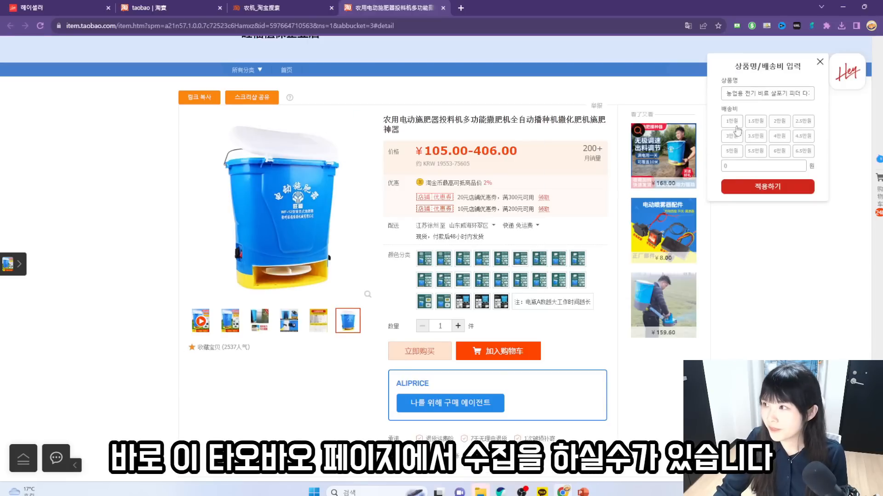
pyautogui.moveTo(725, 90); pyautogui.dragTo(832, 99)
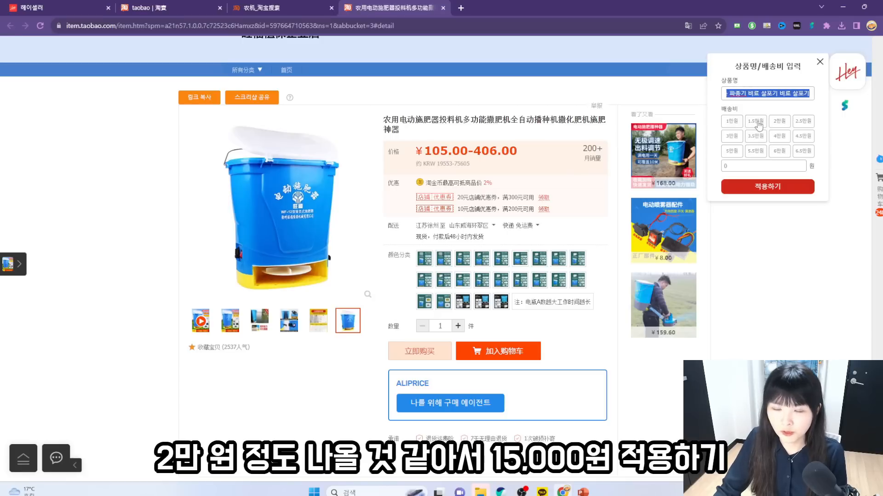
pyautogui.click(758, 125)
pyautogui.click(756, 189)
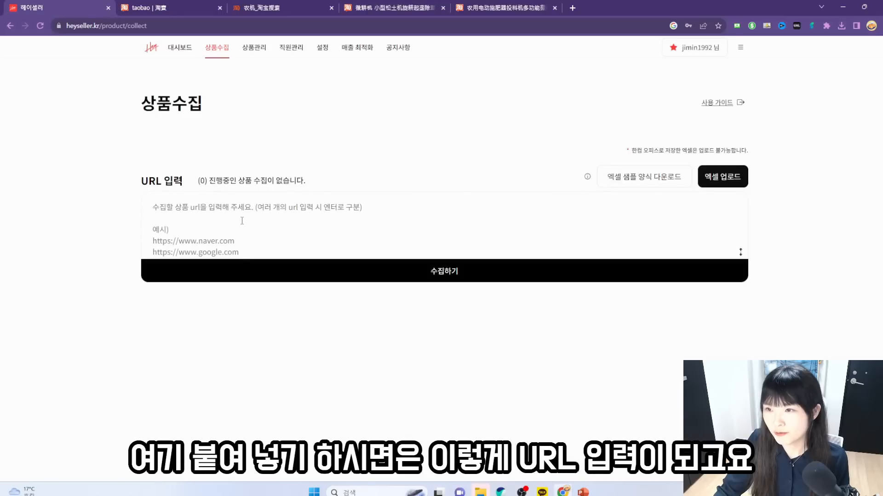
# - Enter three Taobao and Tmall product URLs in the 상품수집 page's URL field and start collecting them
pyautogui.click(242, 221)
pyautogui.hotkey('ctrl', 'v')
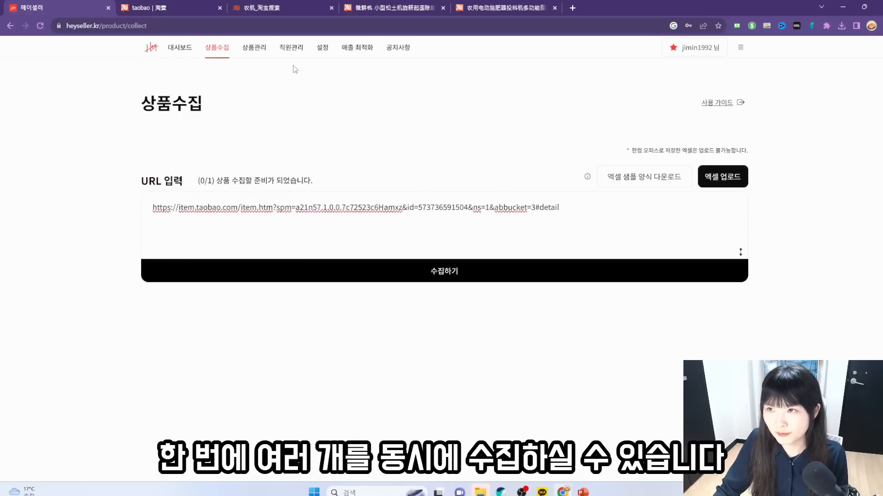
pyautogui.click(253, 7)
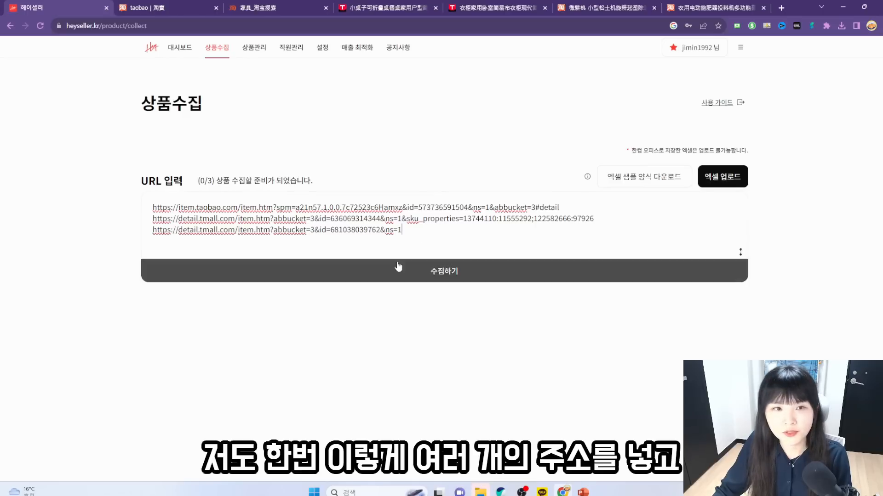
pyautogui.click(389, 265)
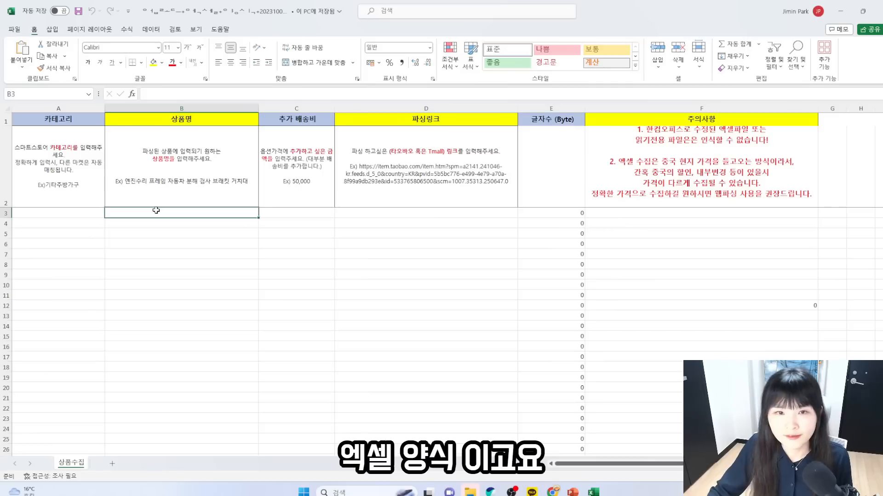
# - In Excel, examine the product collection template's parsing link, category and product name columns
pyautogui.click(348, 189)
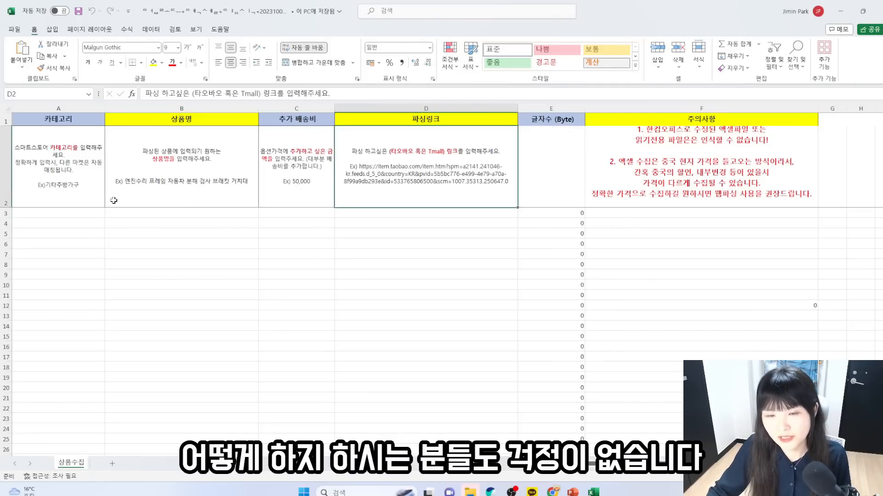
pyautogui.click(94, 212)
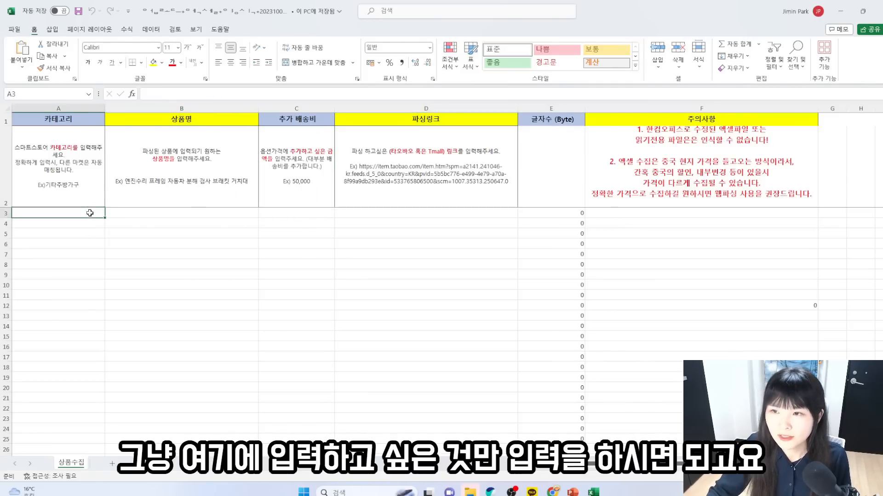
pyautogui.click(76, 225)
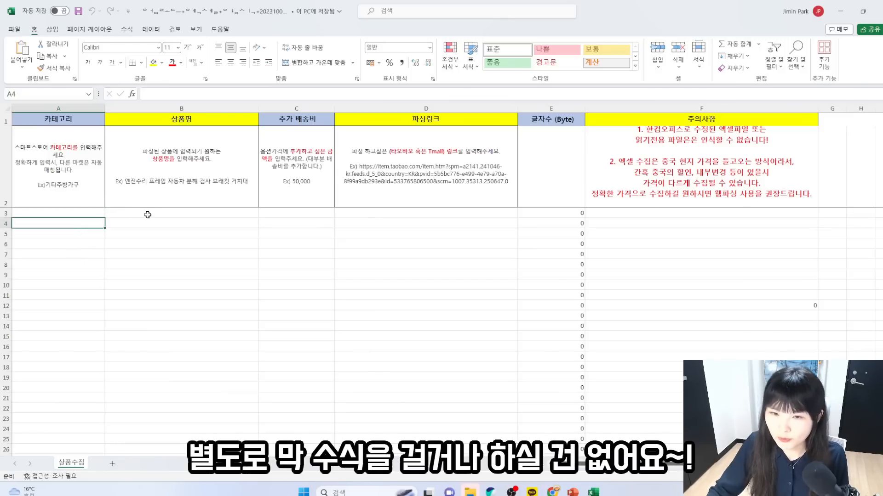
pyautogui.click(236, 214)
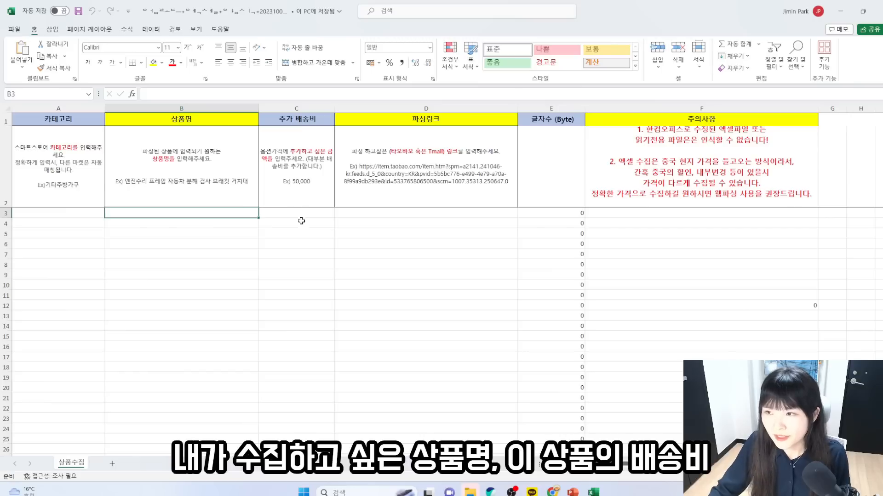
# - Switch from Excel to Heyseller's 상품관리 list and open the category settings of the electric fertilizer spreader
pyautogui.click(366, 215)
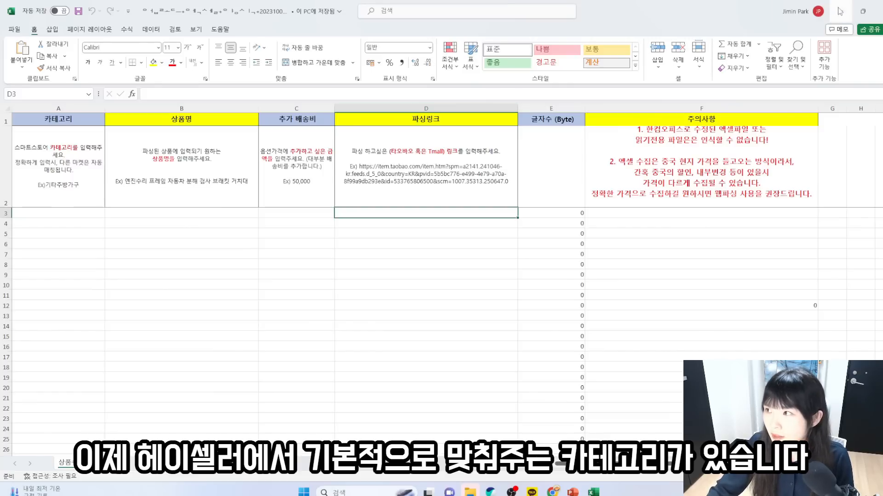
pyautogui.hotkey('alt', 'Tab')
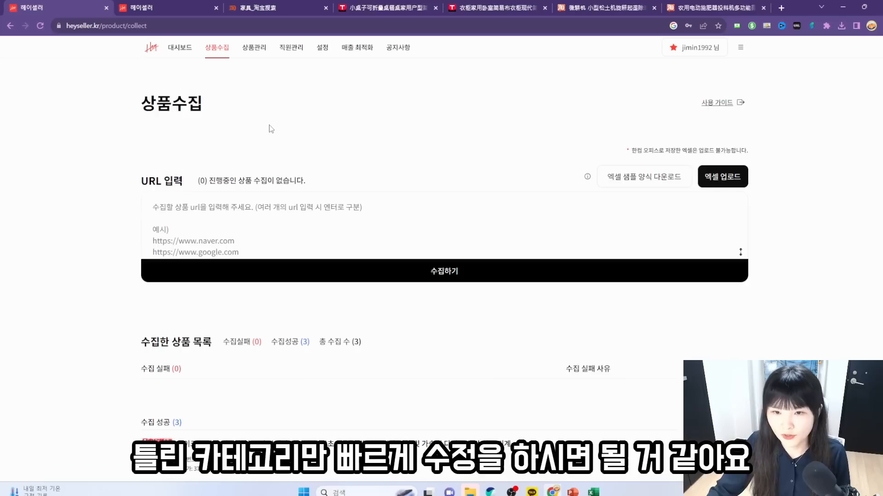
pyautogui.click(254, 47)
pyautogui.scroll(-2, 264, 193)
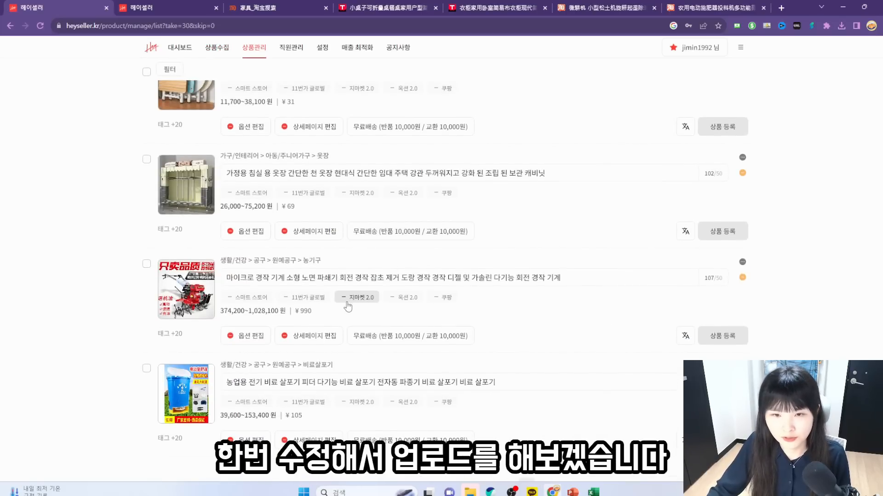
pyautogui.scroll(-2, 248, 280)
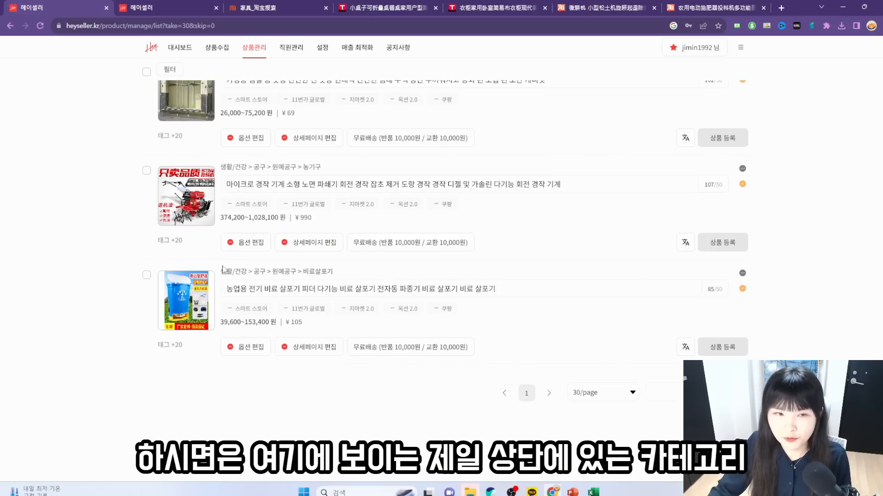
pyautogui.click(325, 275)
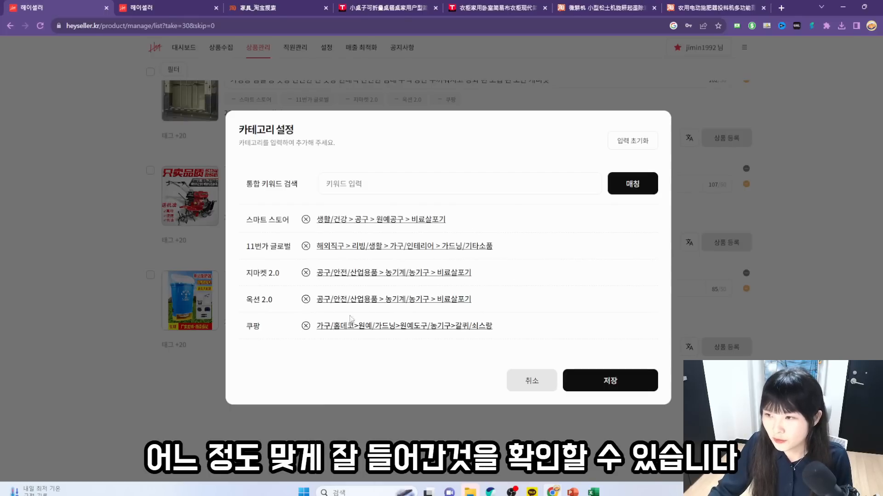
# - Change the spreader's 쿠팡 category to 가구/홈데코>원예/가드닝>원예도구/농기구>기타농기구, searching with 농기구, and save the category settings
pyautogui.click(461, 327)
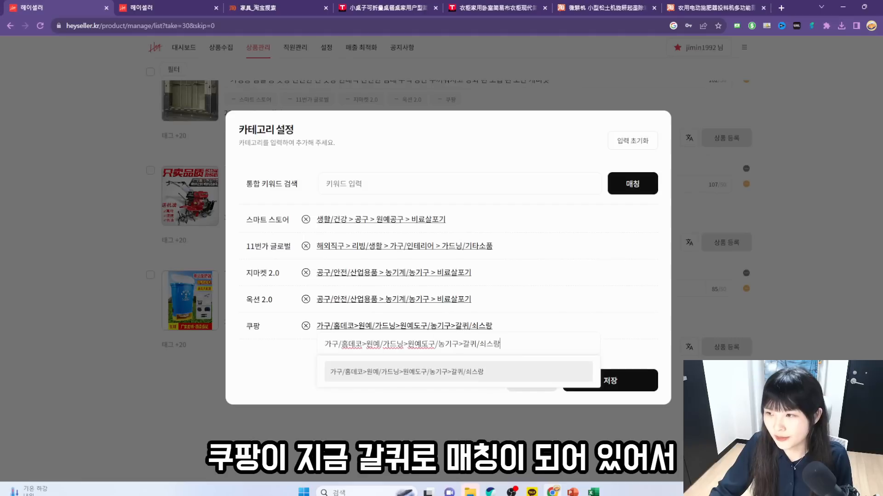
pyautogui.moveTo(511, 344); pyautogui.dragTo(247, 346)
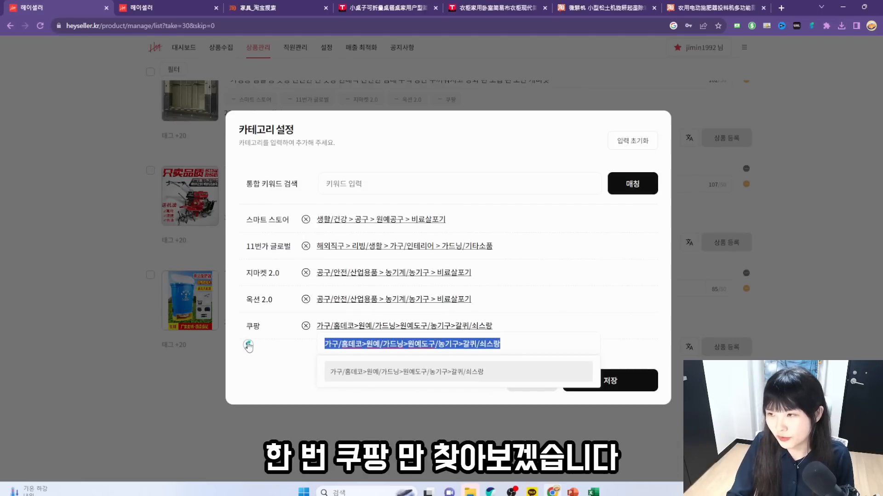
pyautogui.write('비료')
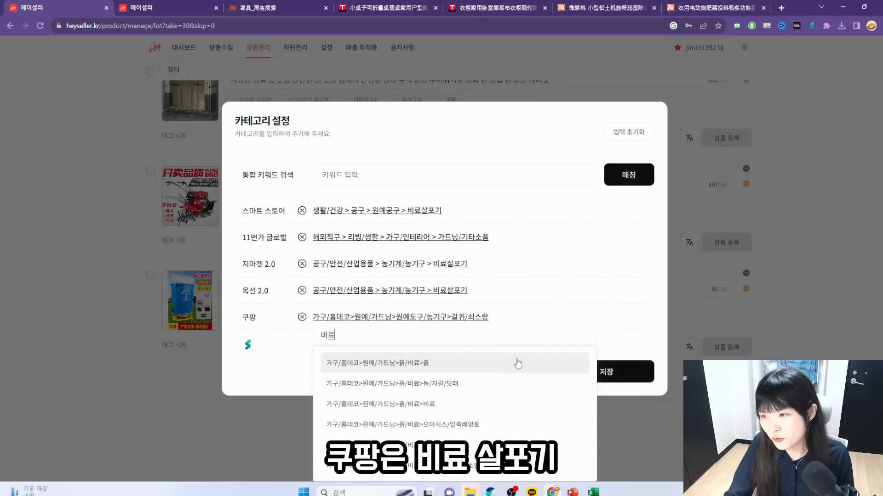
pyautogui.press('BackSpace')
pyautogui.press('BackSpace')
pyautogui.write('농기구')
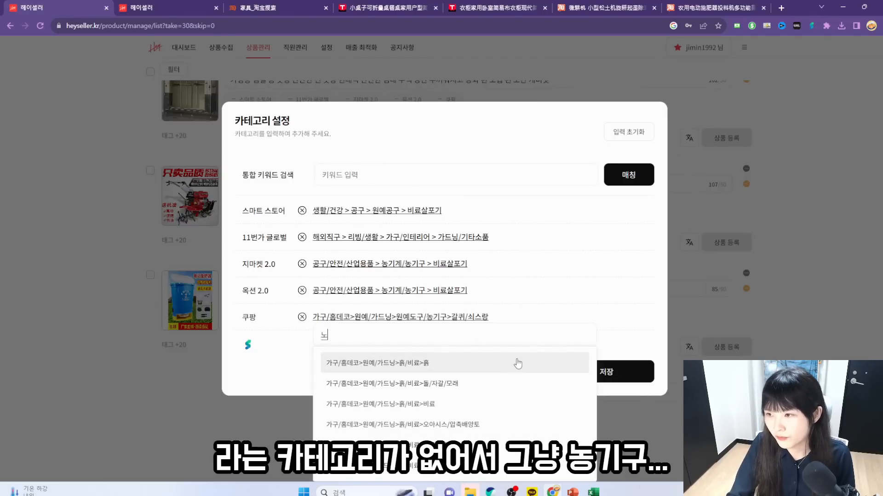
pyautogui.scroll(-6, 460, 404)
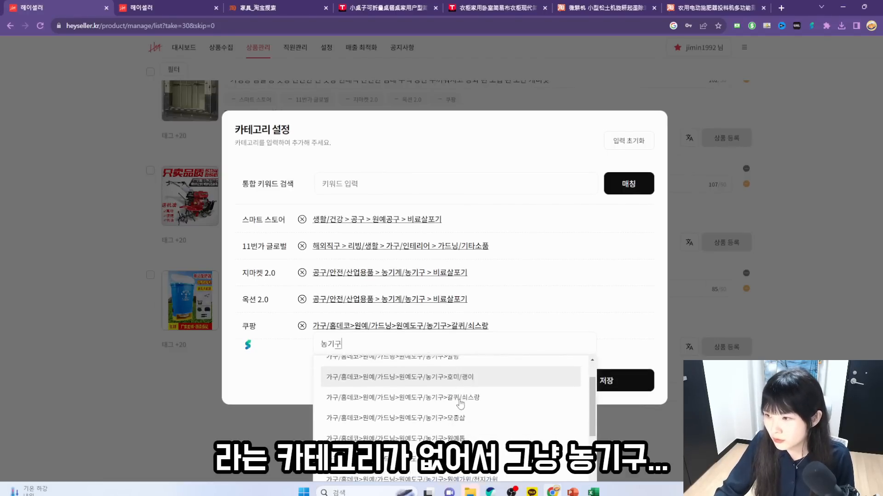
pyautogui.scroll(1, 481, 418)
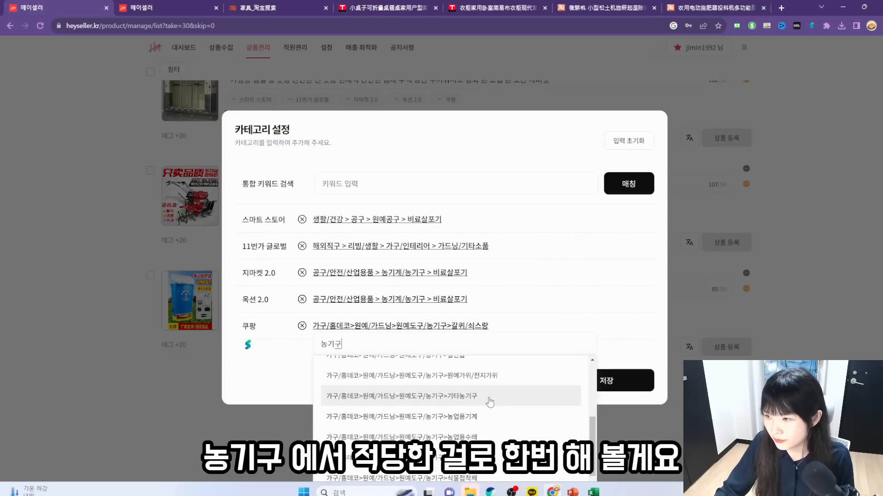
pyautogui.click(469, 397)
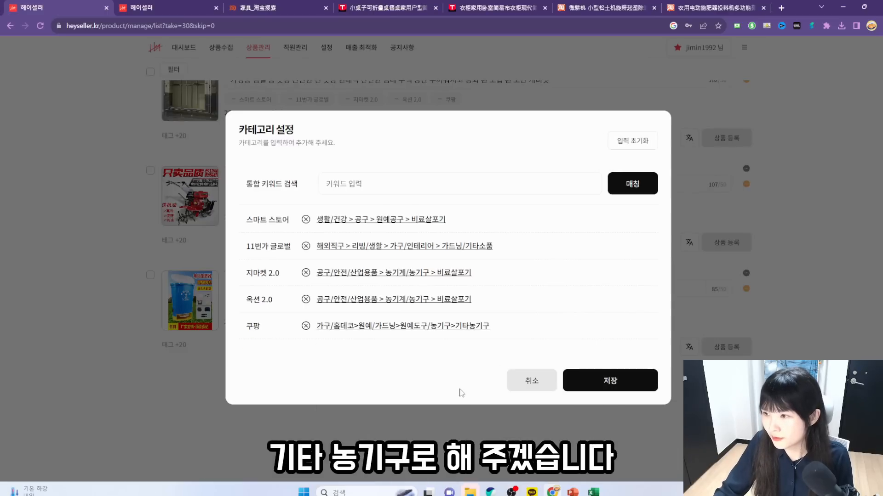
pyautogui.click(616, 390)
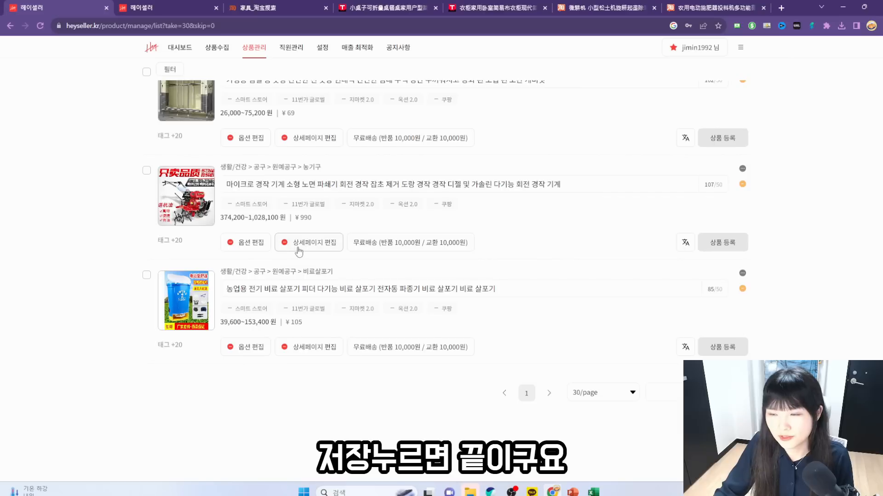
# - Review the fertilizer spreader's applied tags and the field for adding tags without changing them
pyautogui.click(170, 345)
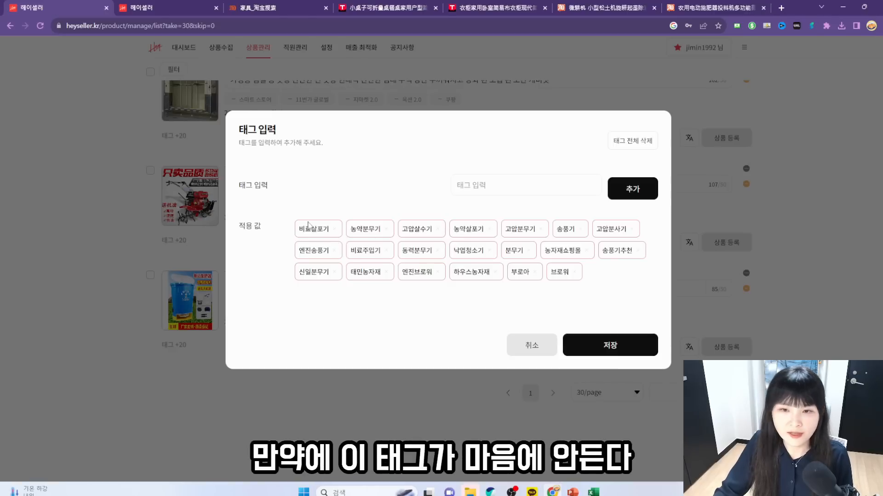
pyautogui.click(476, 184)
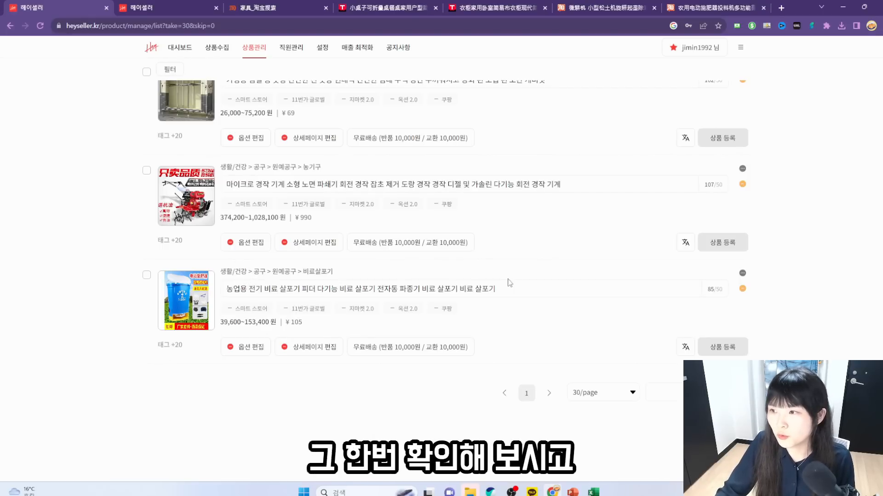
pyautogui.moveTo(513, 289); pyautogui.dragTo(223, 289)
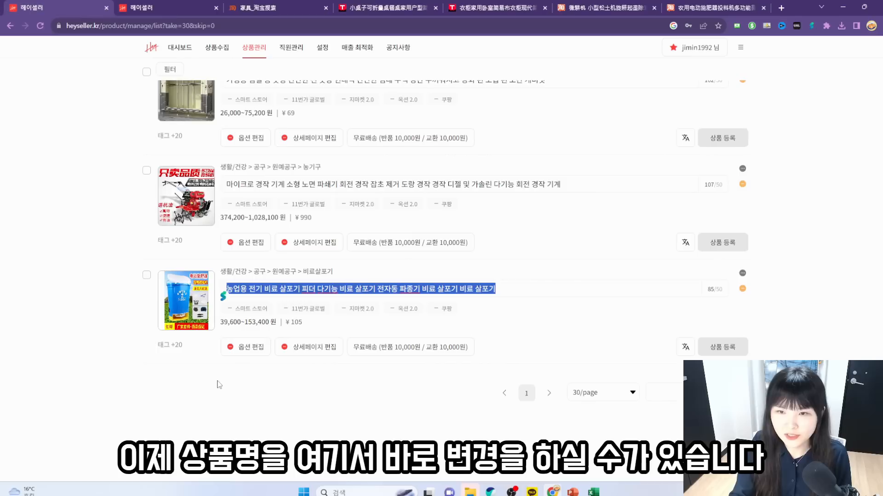
pyautogui.click(507, 292)
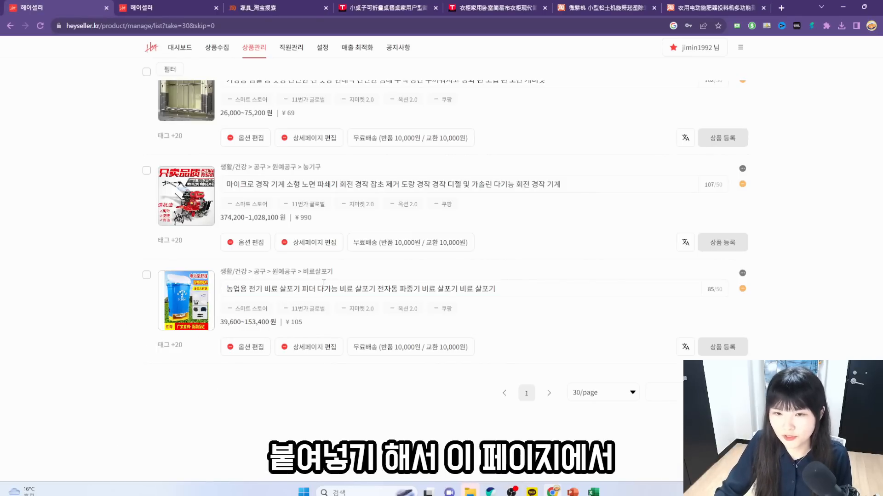
pyautogui.scroll(1, 298, 319)
pyautogui.moveTo(227, 231); pyautogui.dragTo(554, 221)
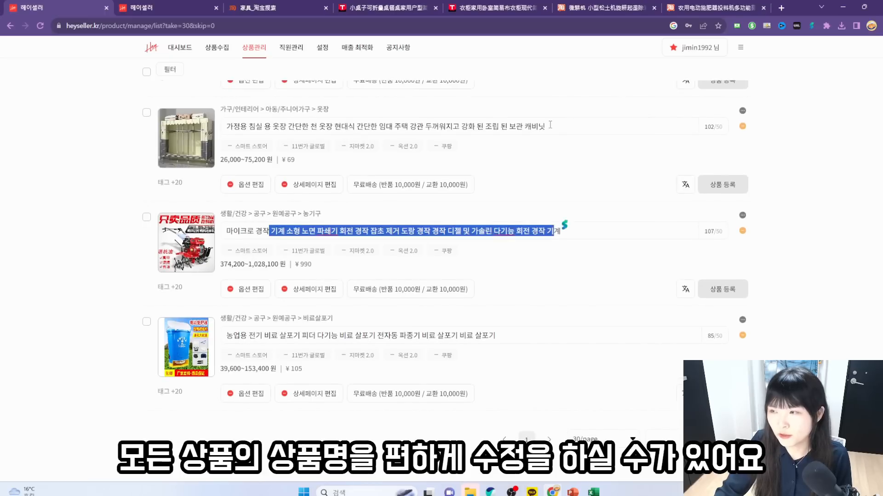
pyautogui.moveTo(548, 121); pyautogui.dragTo(139, 125)
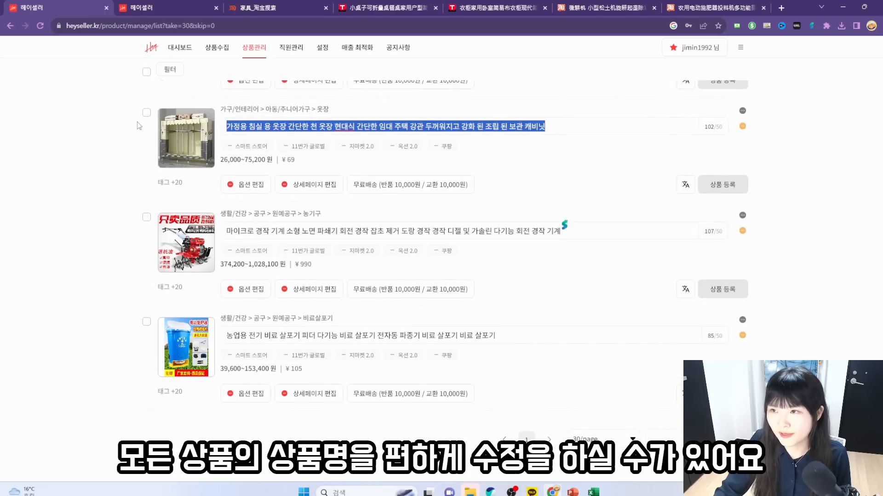
# - Shorten the fertilizer spreader's product name to 농업용 전기 비료 살포기 피더 다기능 비료 살포기
pyautogui.click(362, 335)
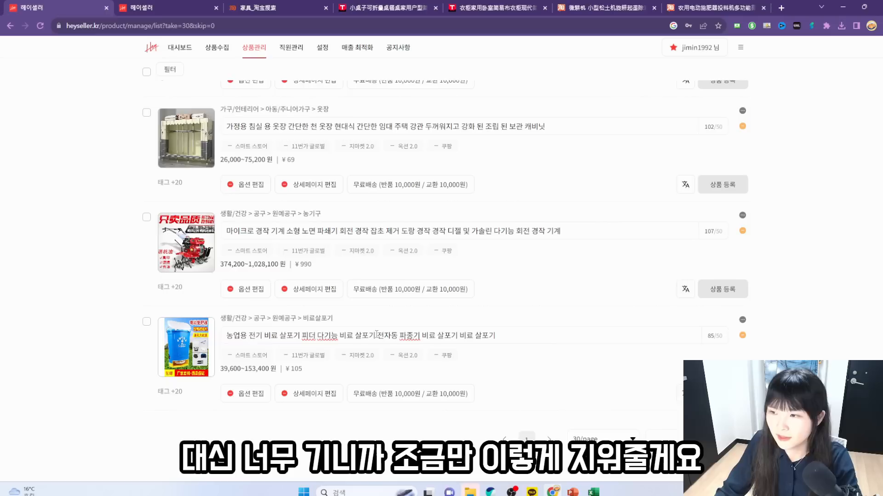
pyautogui.moveTo(376, 334); pyautogui.dragTo(498, 336)
pyautogui.press('BackSpace')
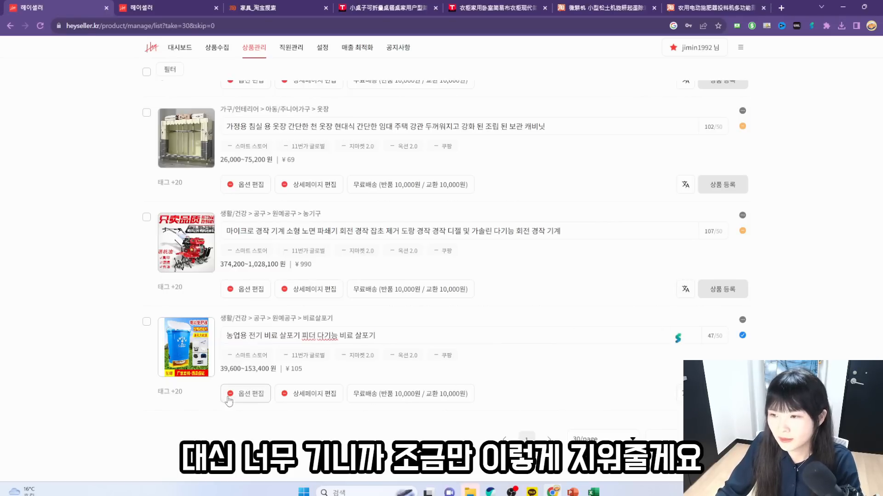
# - Open the spreader's main image editor and set the plain white-background product photo as the representative image
pyautogui.scroll(-1, 246, 394)
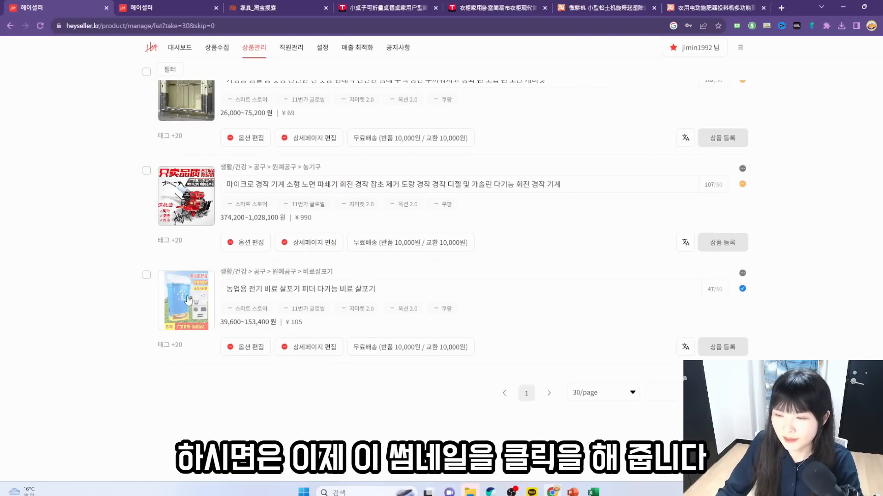
pyautogui.click(189, 301)
pyautogui.scroll(-1, 377, 261)
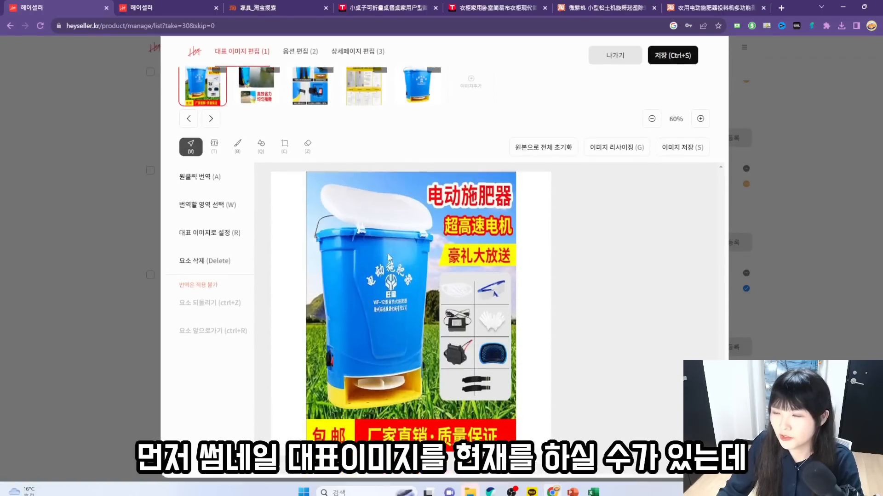
pyautogui.scroll(1, 377, 261)
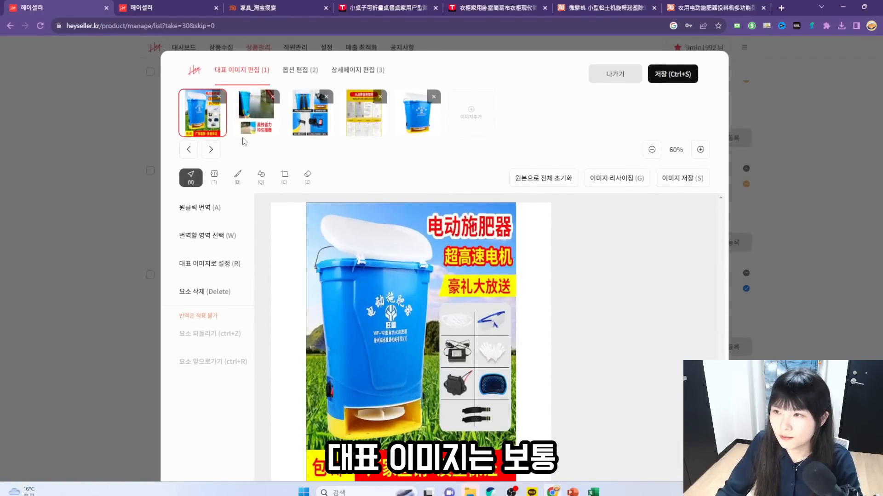
pyautogui.click(419, 121)
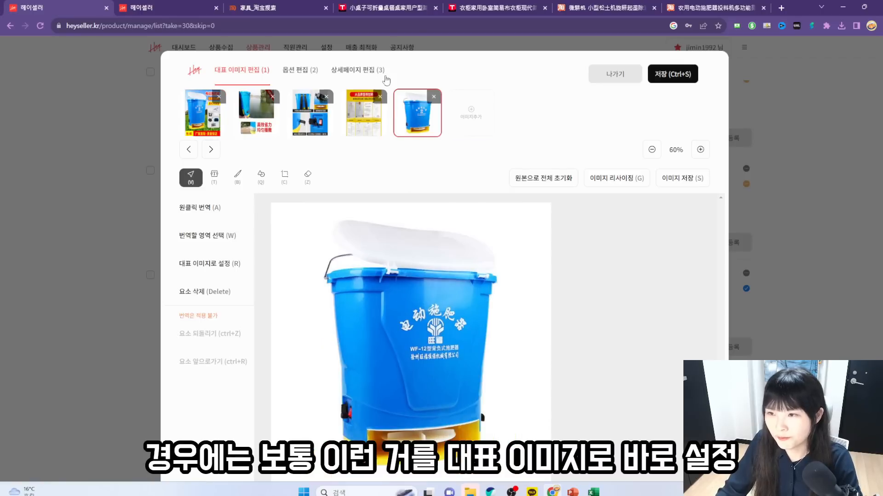
pyautogui.click(207, 266)
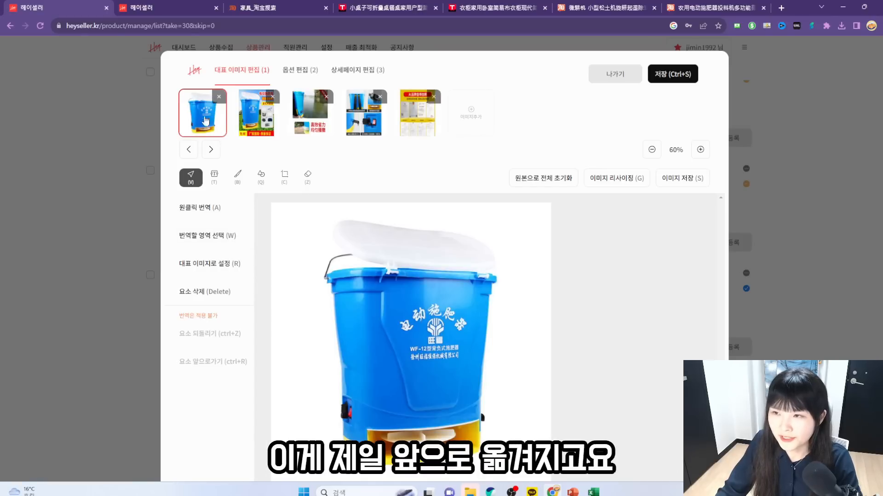
pyautogui.moveTo(254, 121); pyautogui.dragTo(236, 112)
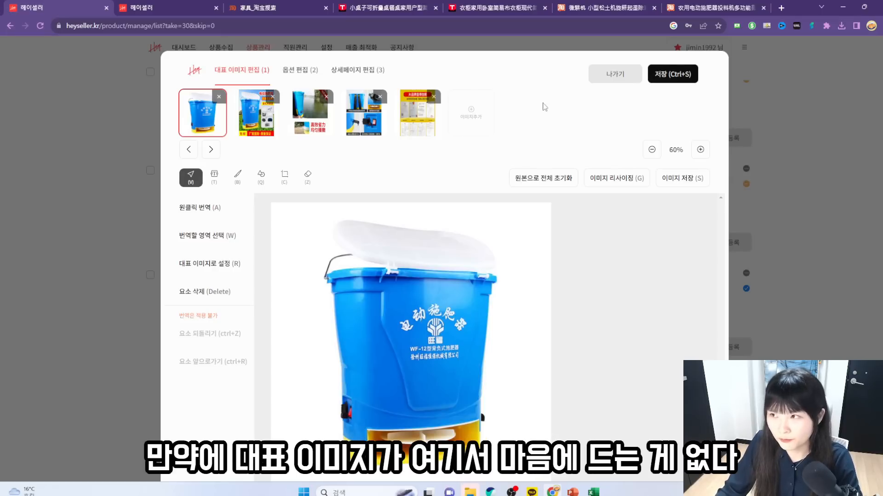
# - Import the detail-page image showing the spreader with its labelled parts into the main images
pyautogui.click(474, 122)
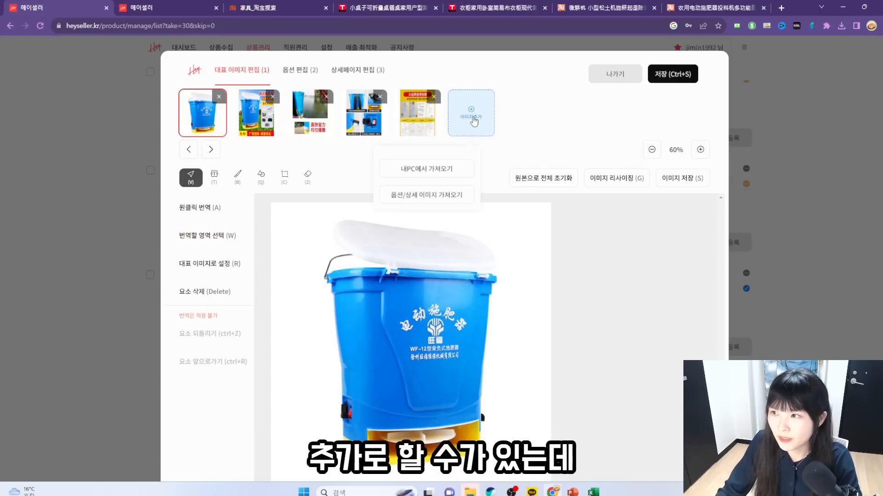
pyautogui.click(434, 197)
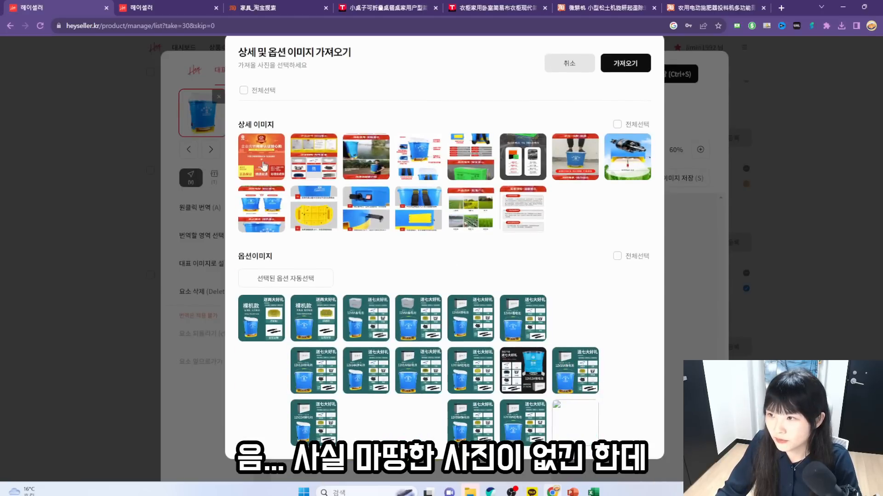
pyautogui.click(423, 164)
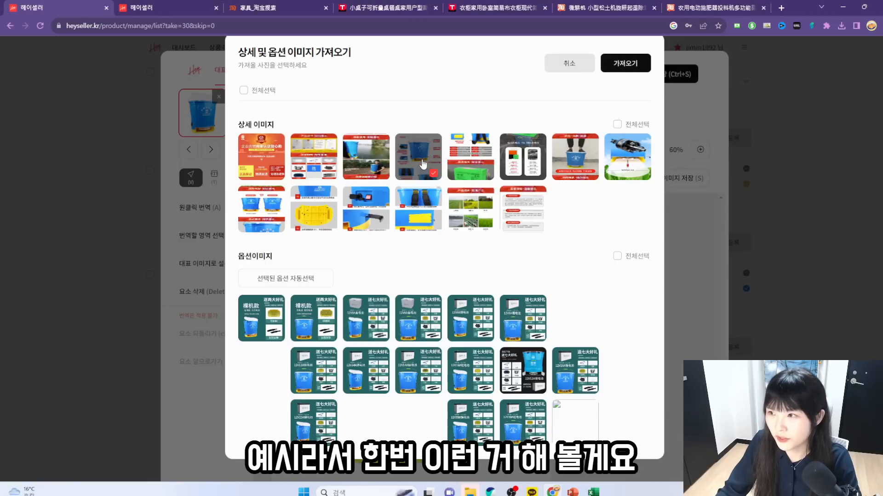
pyautogui.click(625, 63)
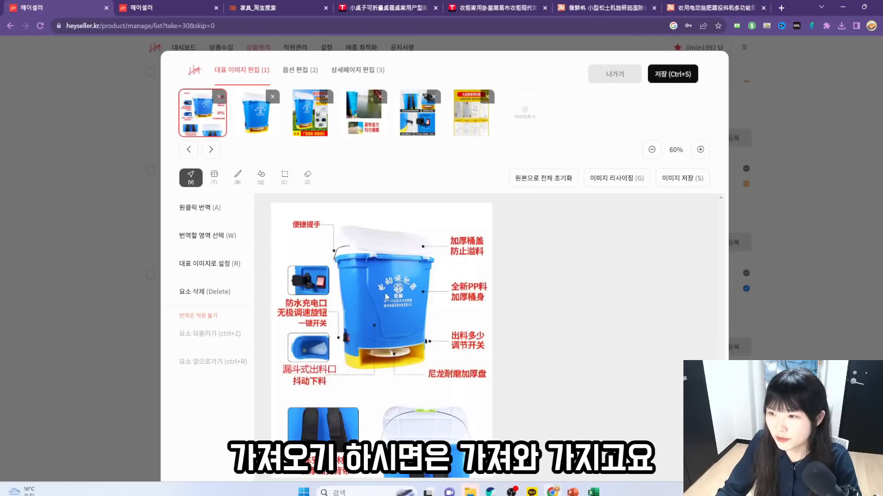
# - Crop the imported image to its upper part with the labelled spreader, excluding the straps and open-lid photos
pyautogui.scroll(-1, 385, 321)
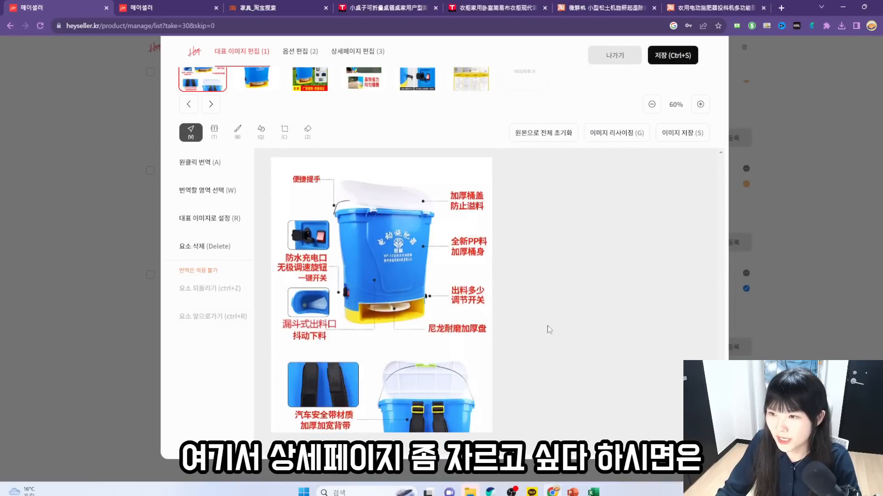
pyautogui.click(284, 131)
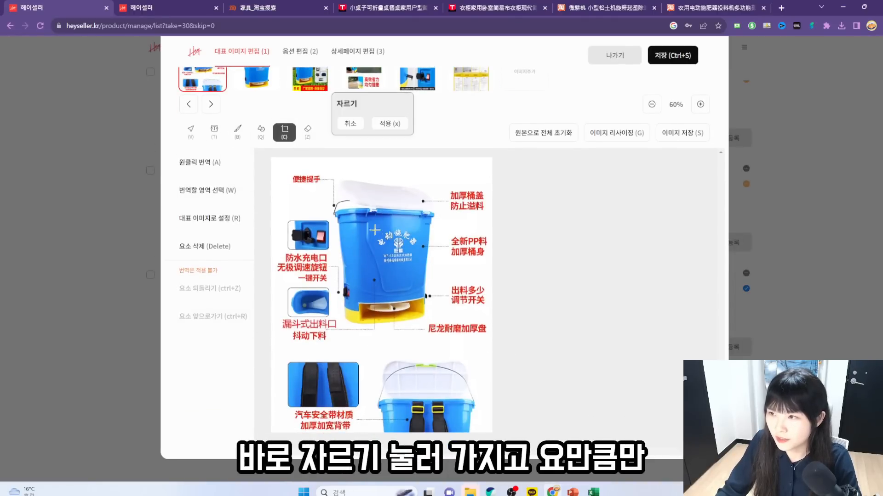
pyautogui.moveTo(279, 167); pyautogui.dragTo(489, 342)
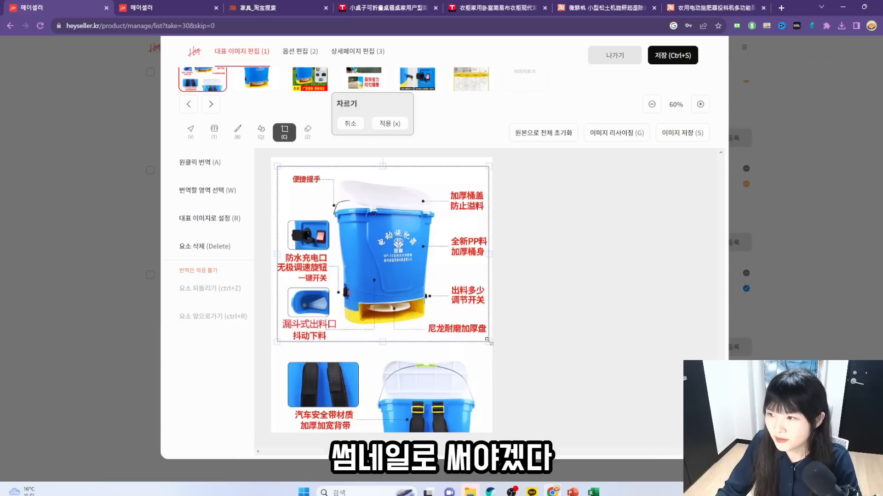
pyautogui.click(385, 124)
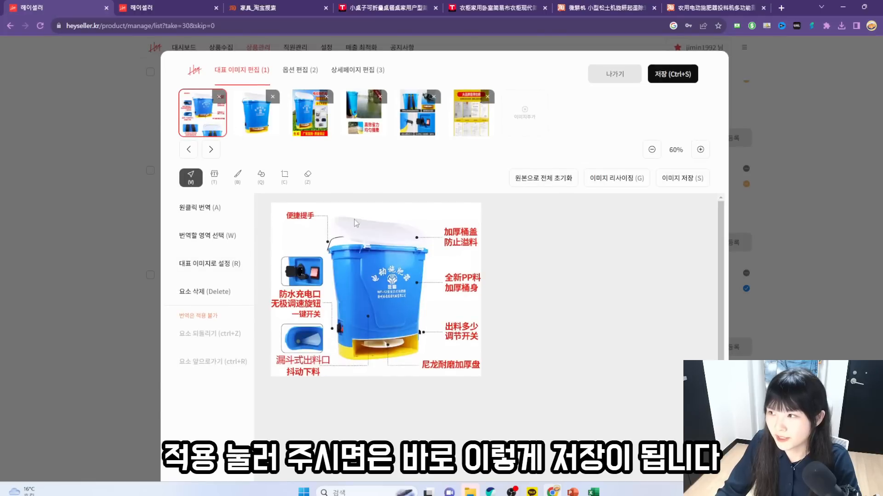
# - Save the cropped labelled image, delete it from the main images, and check the remaining photos
pyautogui.click(685, 180)
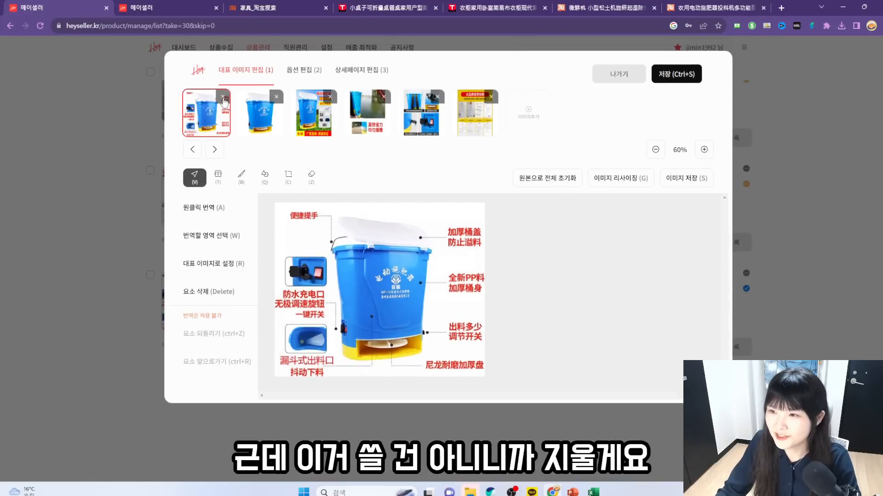
pyautogui.click(223, 98)
pyautogui.click(273, 128)
pyautogui.click(304, 127)
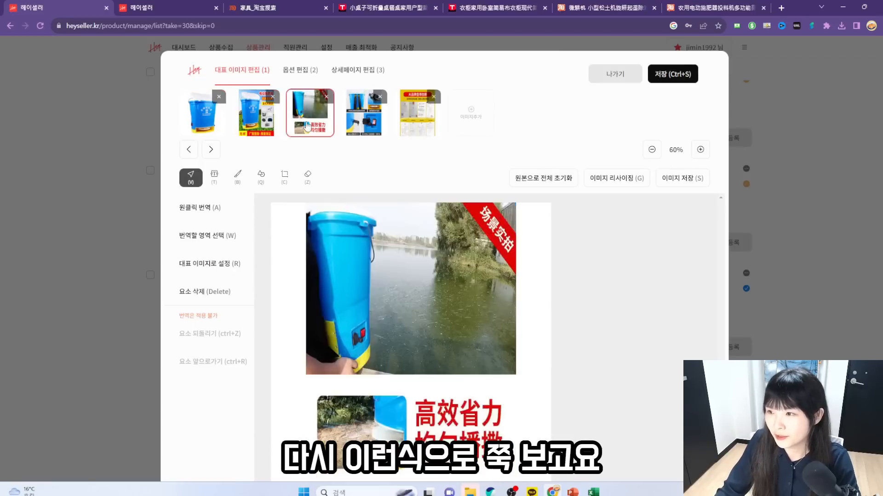
pyautogui.click(368, 129)
pyautogui.click(417, 122)
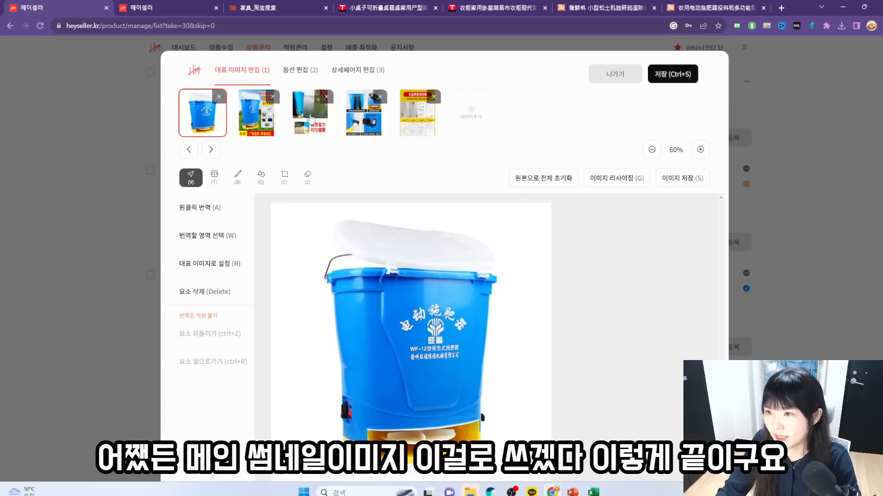
# - Open the spreader's option editing and review the full list of option names and prices
pyautogui.click(299, 69)
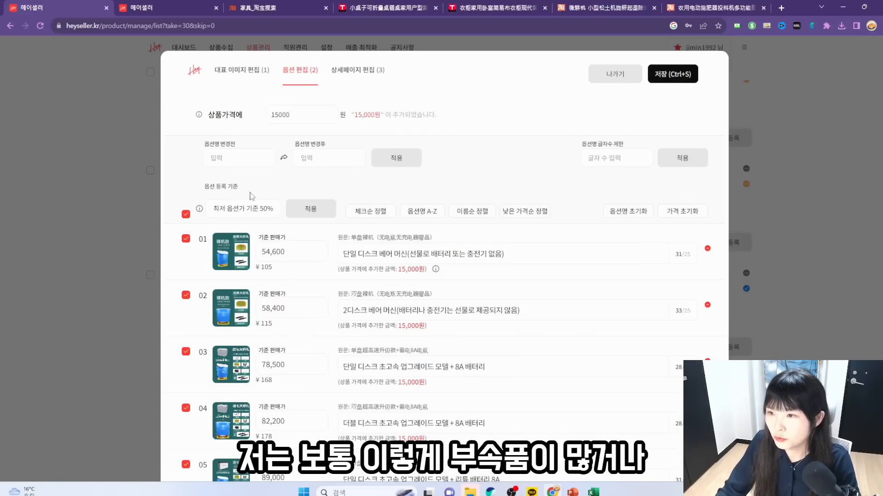
pyautogui.scroll(-7, 229, 382)
pyautogui.moveTo(230, 382)
pyautogui.scroll(-10, 230, 383)
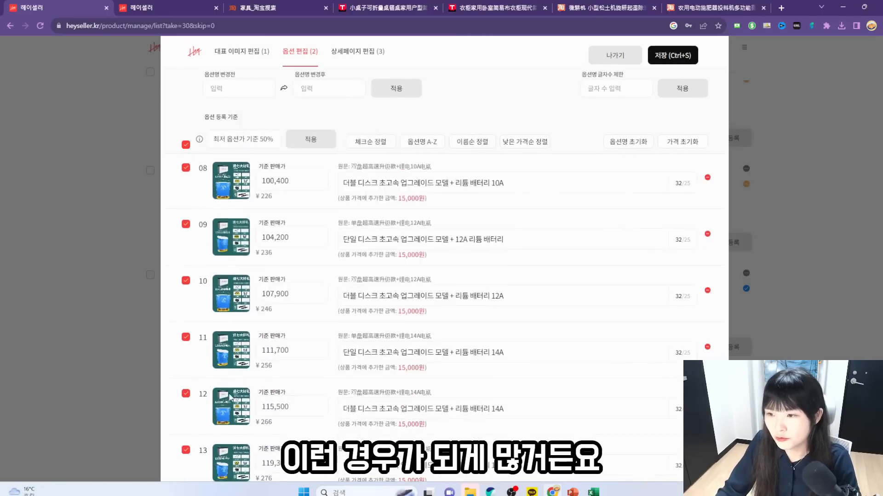
pyautogui.scroll(-7, 224, 379)
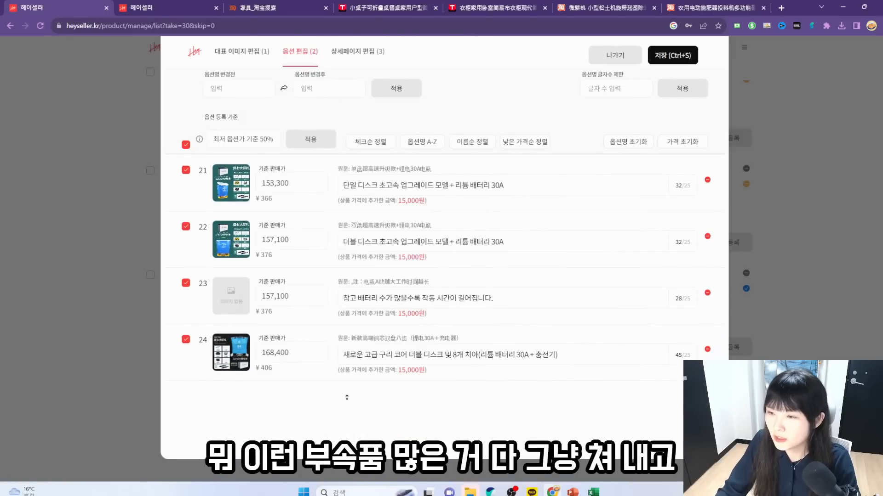
pyautogui.scroll(20, 346, 397)
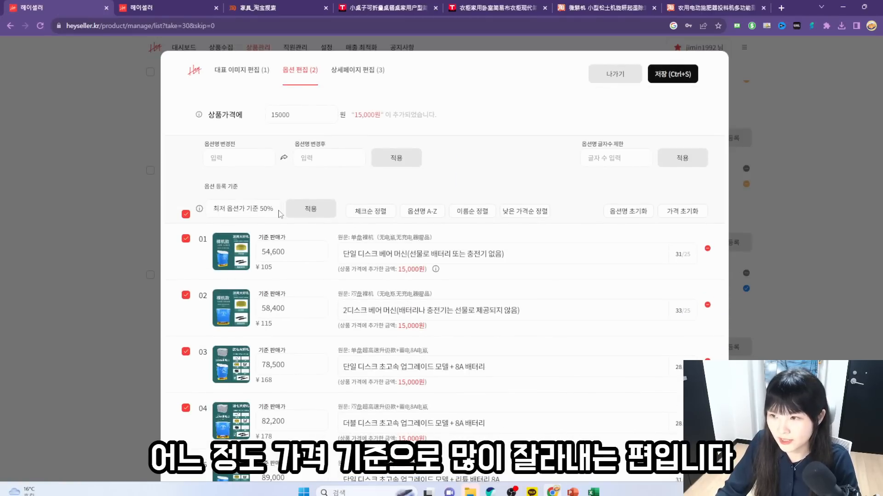
# - Recheck the representative image and compare it with the enlarged thumbnails of options 01 and 02
pyautogui.press('1')
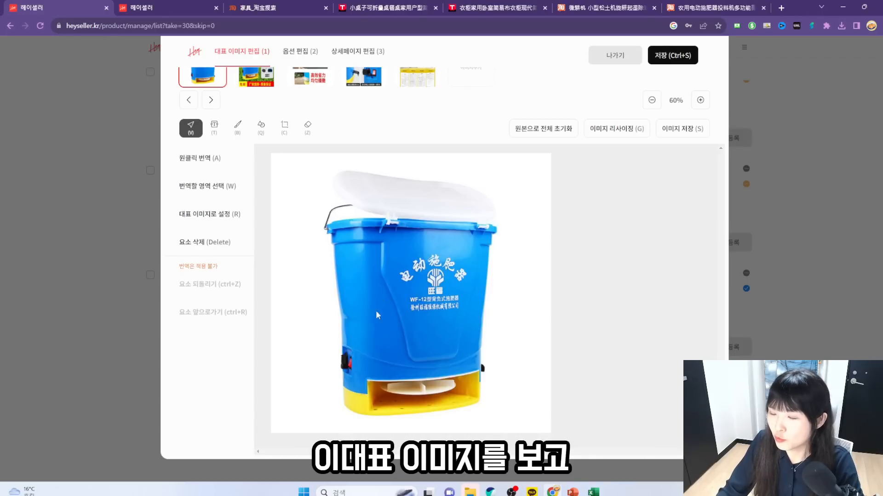
pyautogui.click(301, 60)
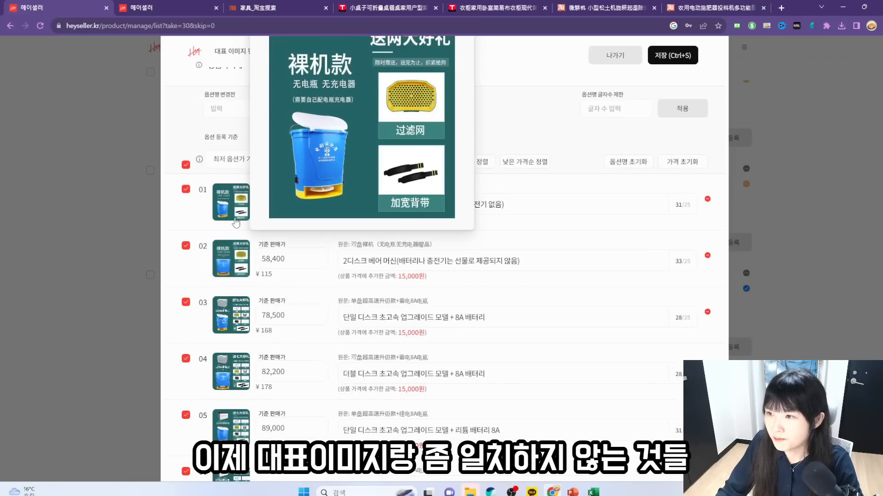
pyautogui.moveTo(226, 269)
pyautogui.moveTo(231, 187)
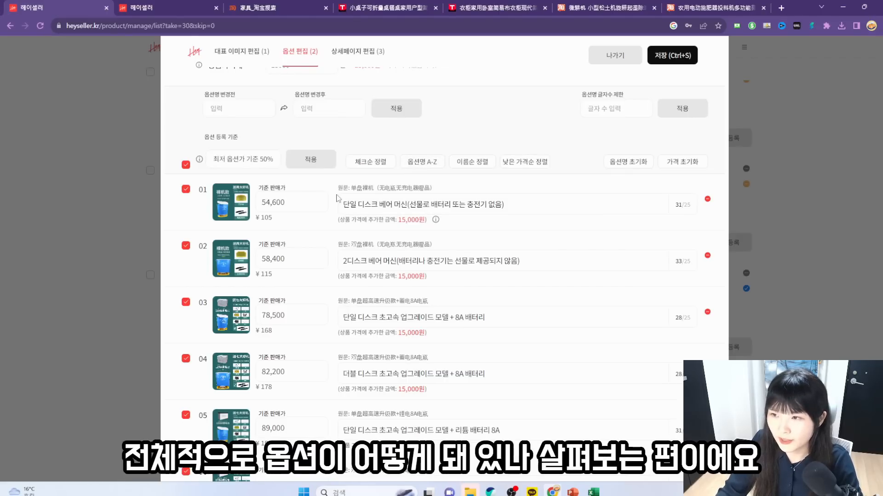
pyautogui.scroll(2, 236, 265)
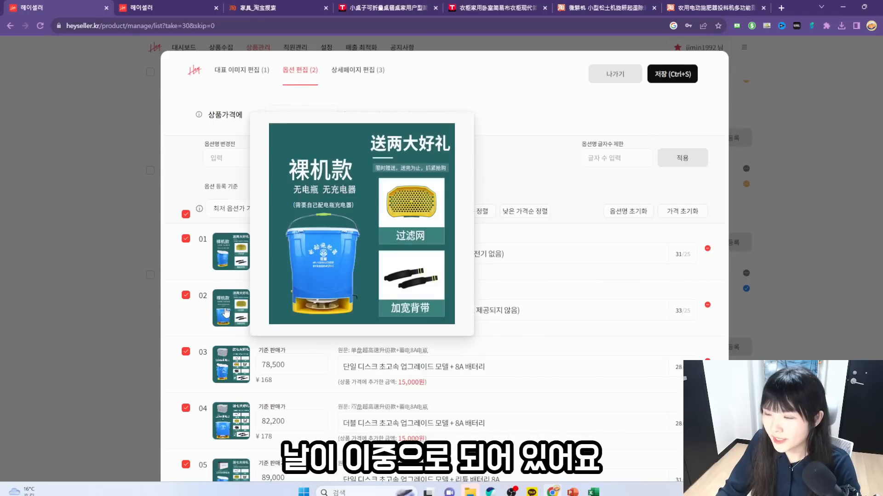
# - Open the option 02 image for editing and examine the following option images for their machine type, battery and included accessories
pyautogui.click(225, 313)
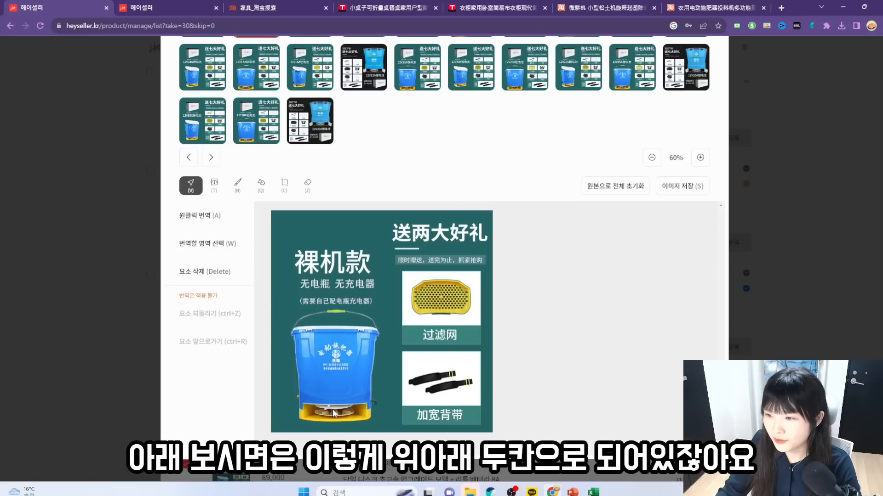
pyautogui.scroll(3, 337, 409)
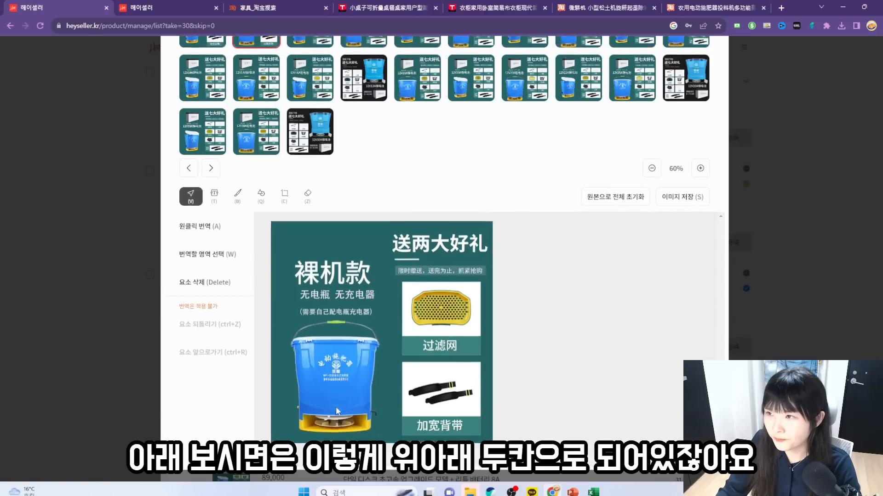
pyautogui.click(311, 117)
pyautogui.scroll(-2, 305, 275)
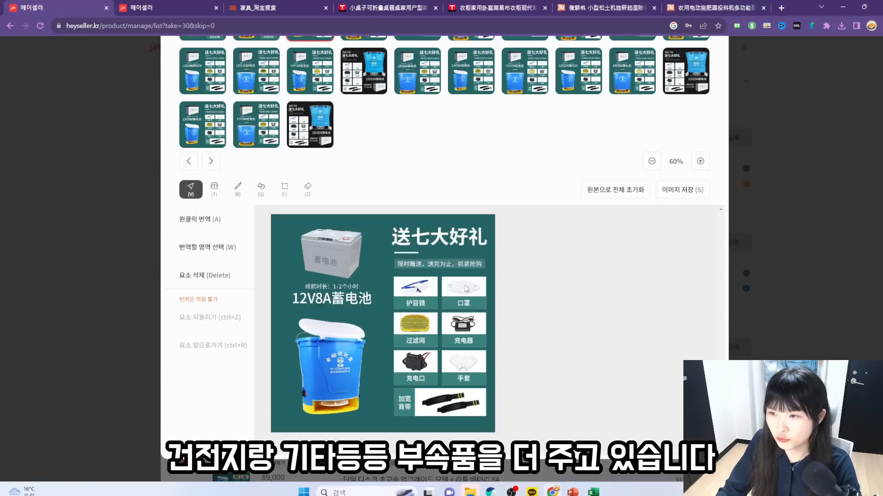
pyautogui.scroll(2, 481, 355)
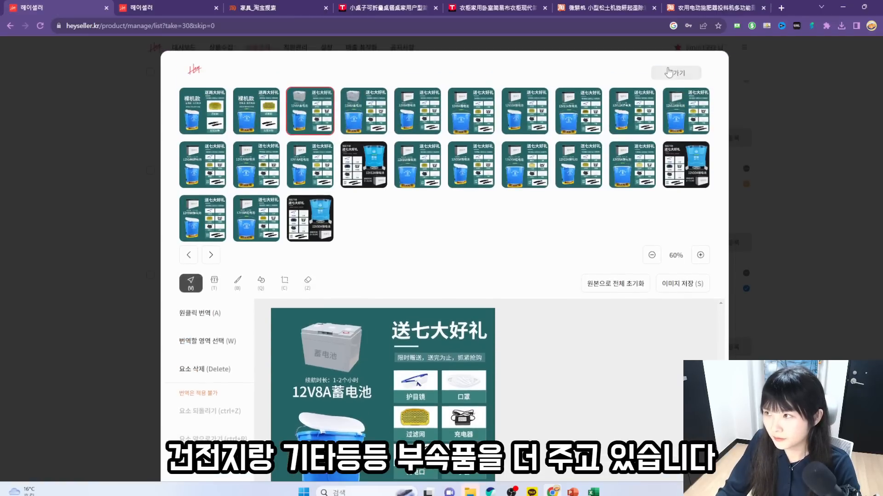
pyautogui.scroll(-1, 358, 121)
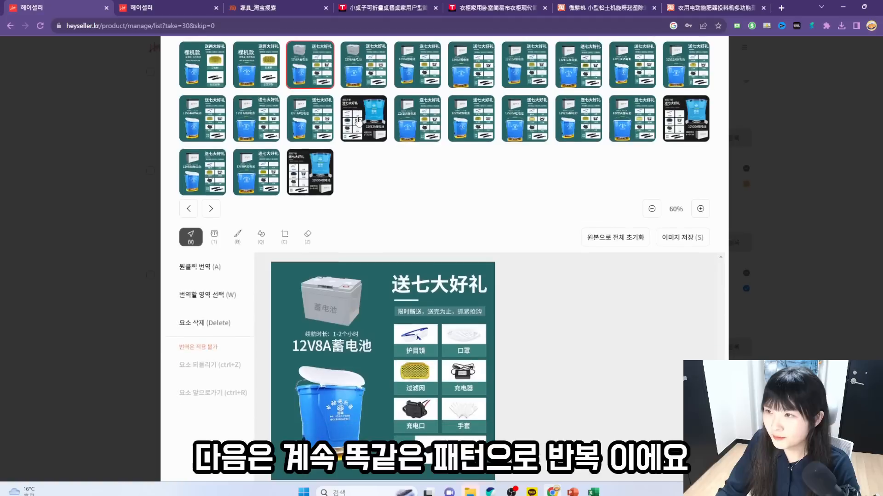
pyautogui.click(359, 79)
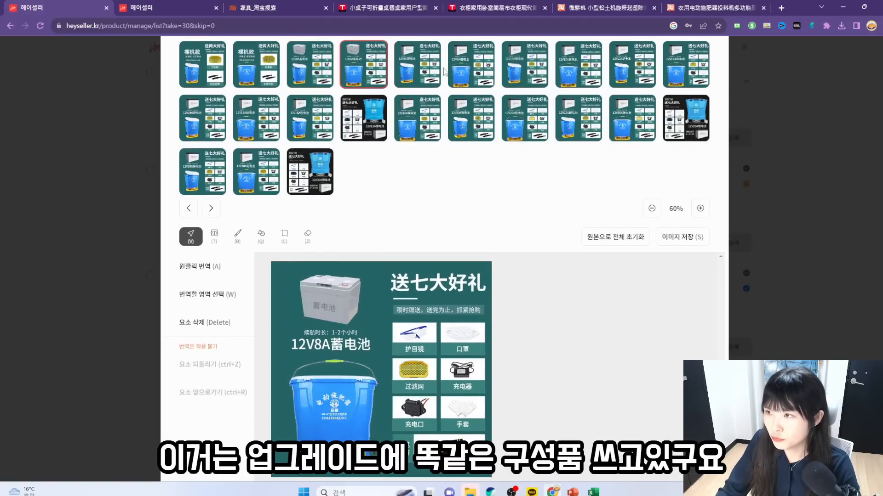
pyautogui.click(421, 77)
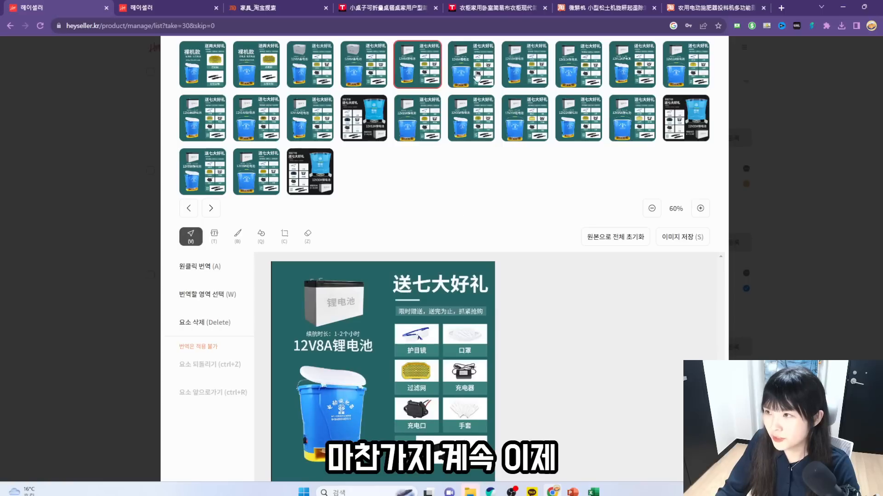
pyautogui.click(593, 76)
pyautogui.click(644, 82)
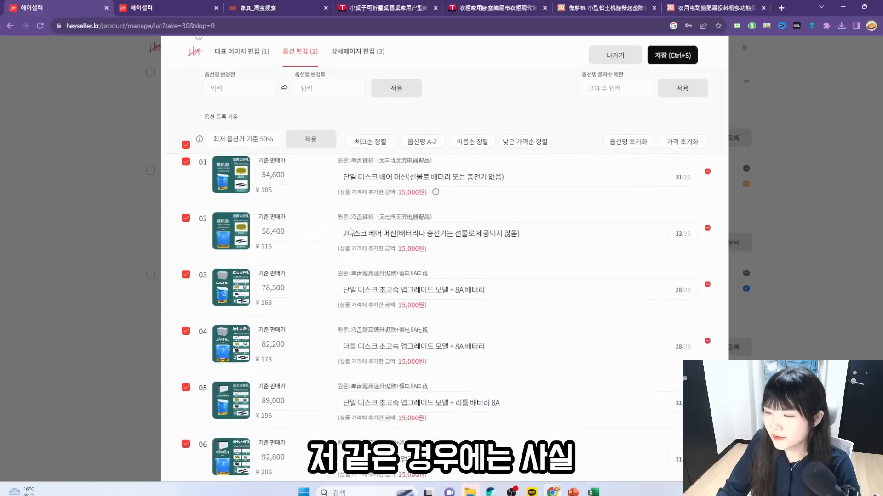
# - Deselect options 01 and 02, the bare machines supplied without a battery or charger
pyautogui.scroll(-1, 237, 266)
pyautogui.moveTo(237, 267)
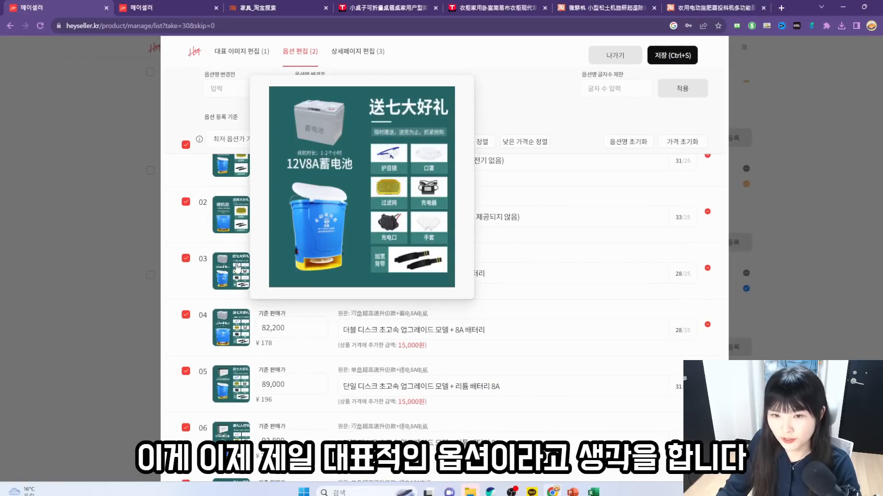
pyautogui.scroll(2, 237, 267)
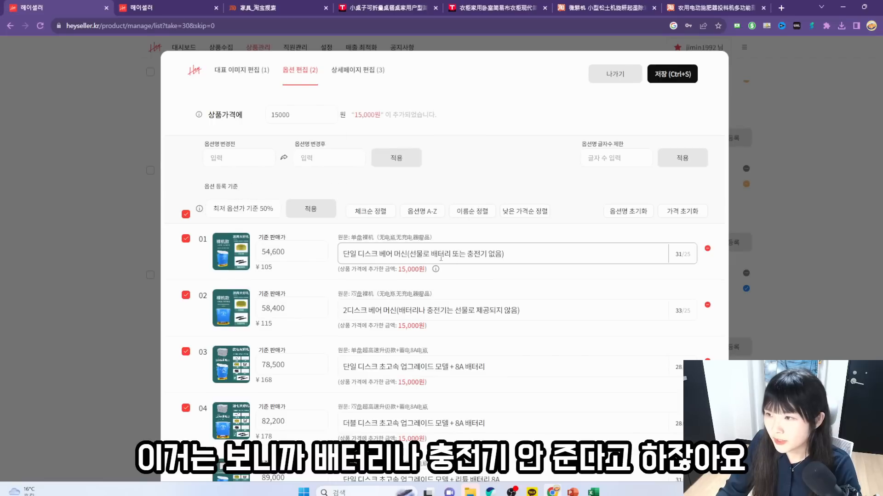
pyautogui.moveTo(431, 254); pyautogui.dragTo(506, 249)
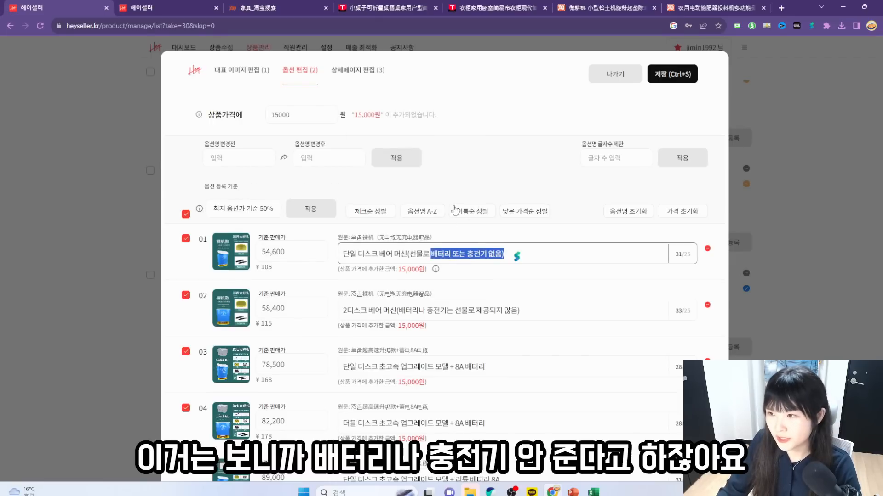
pyautogui.click(458, 190)
pyautogui.moveTo(237, 257)
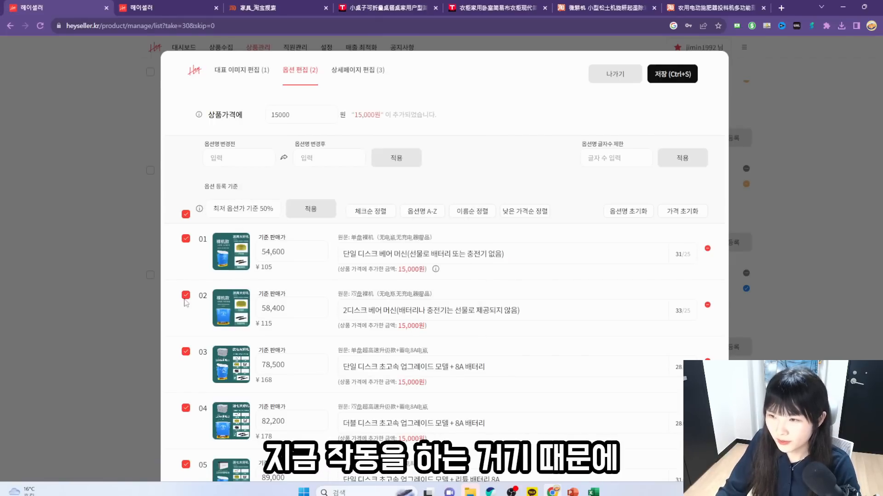
pyautogui.click(186, 296)
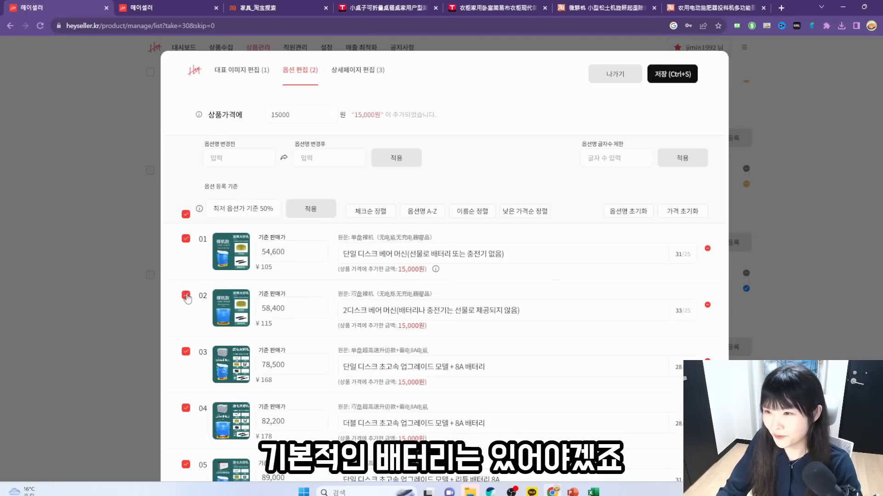
pyautogui.click(186, 239)
pyautogui.moveTo(249, 239)
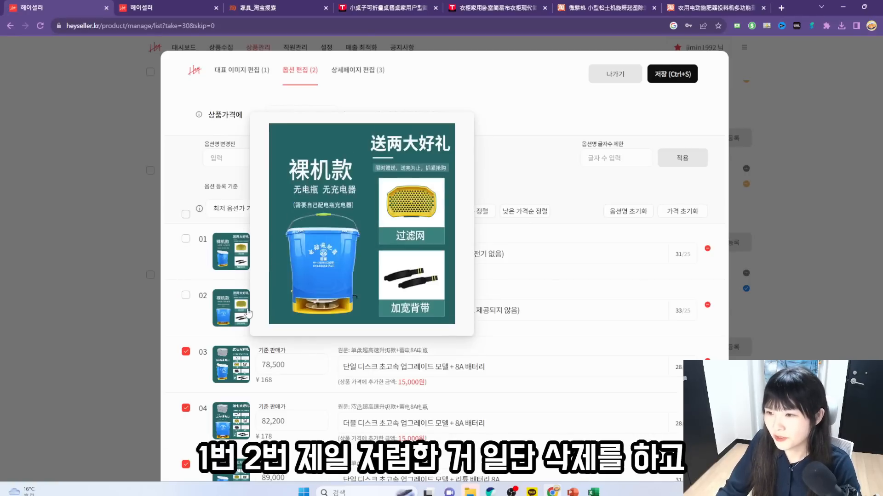
# - Examine the remaining options from 03 to 24, comparing their images, battery sizes and prices to decide which to keep
pyautogui.scroll(-3, 248, 239)
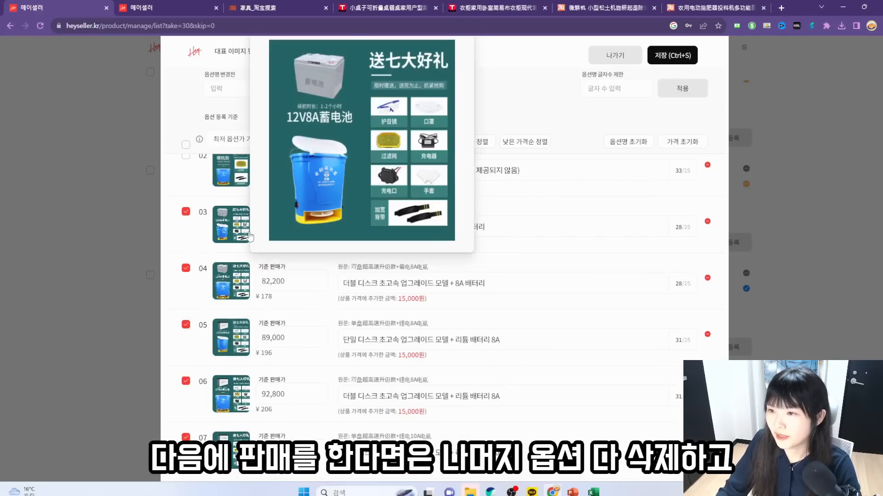
pyautogui.moveTo(242, 286)
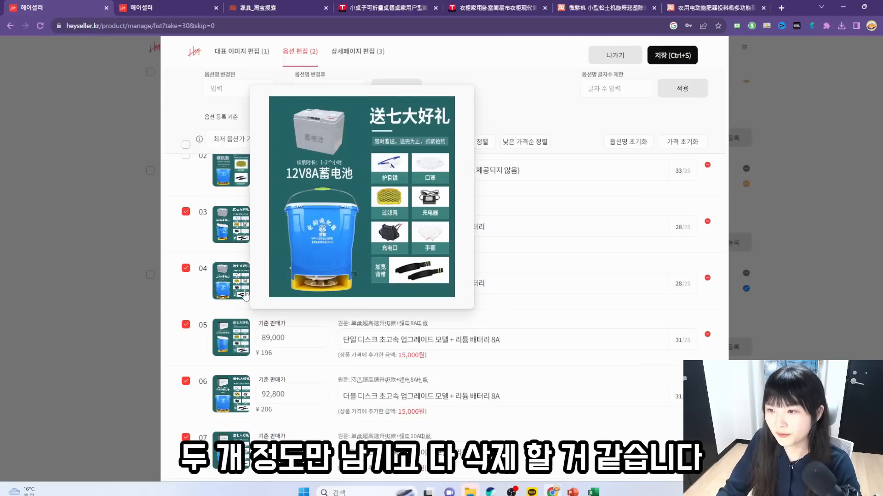
pyautogui.scroll(-12, 245, 294)
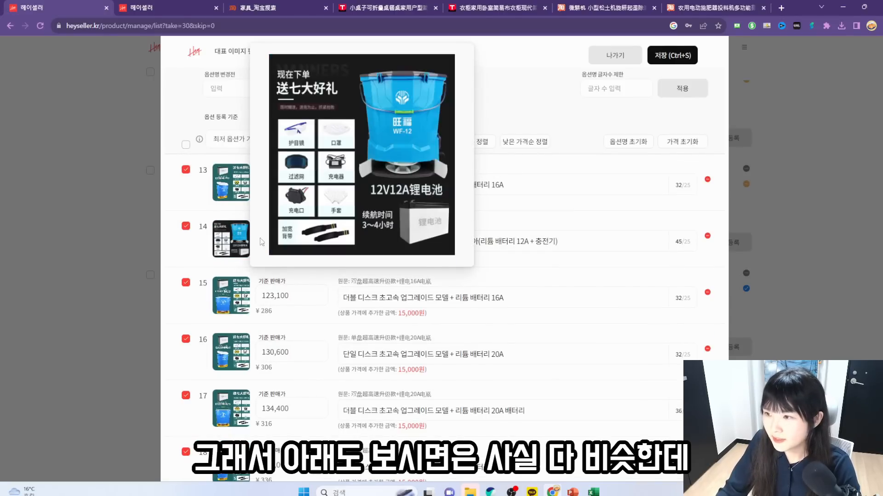
pyautogui.scroll(-3, 409, 296)
pyautogui.scroll(-5, 410, 295)
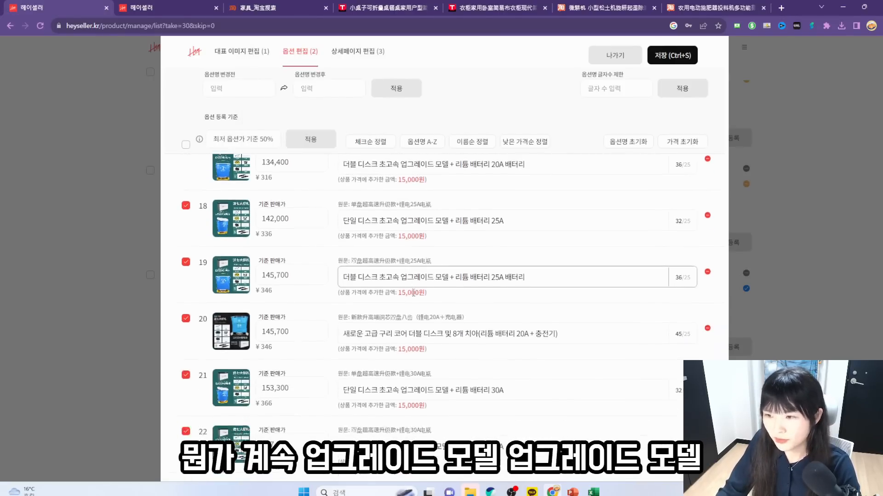
pyautogui.scroll(-1, 409, 327)
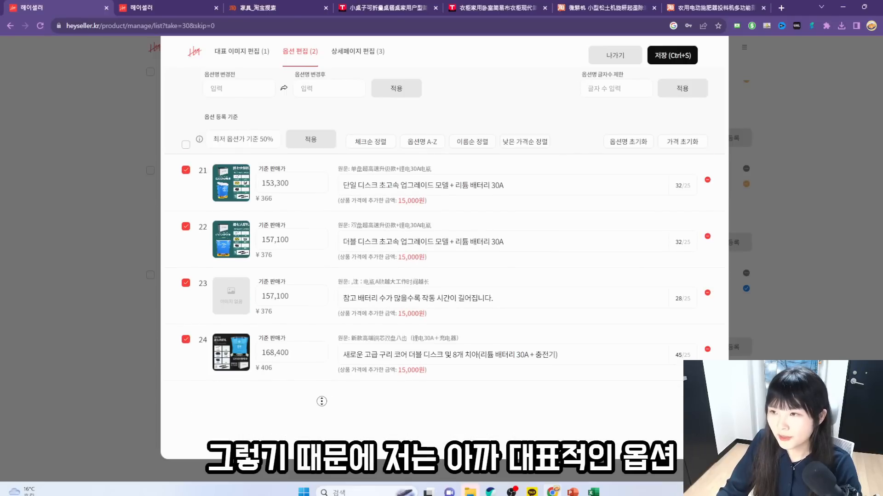
pyautogui.scroll(20, 322, 334)
pyautogui.scroll(-2, 231, 339)
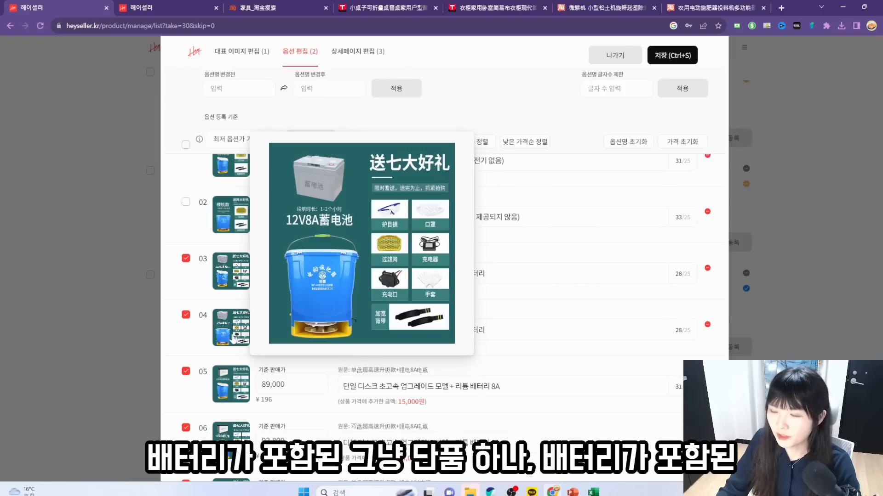
pyautogui.moveTo(239, 335)
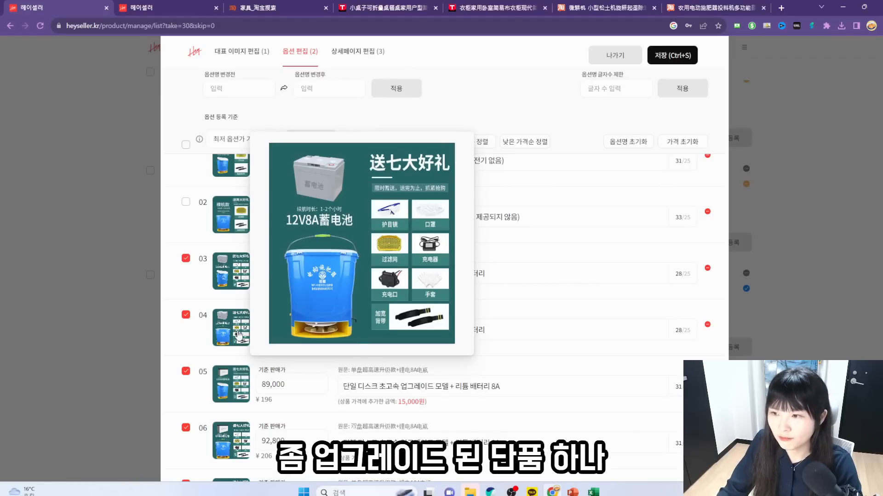
pyautogui.scroll(1, 239, 334)
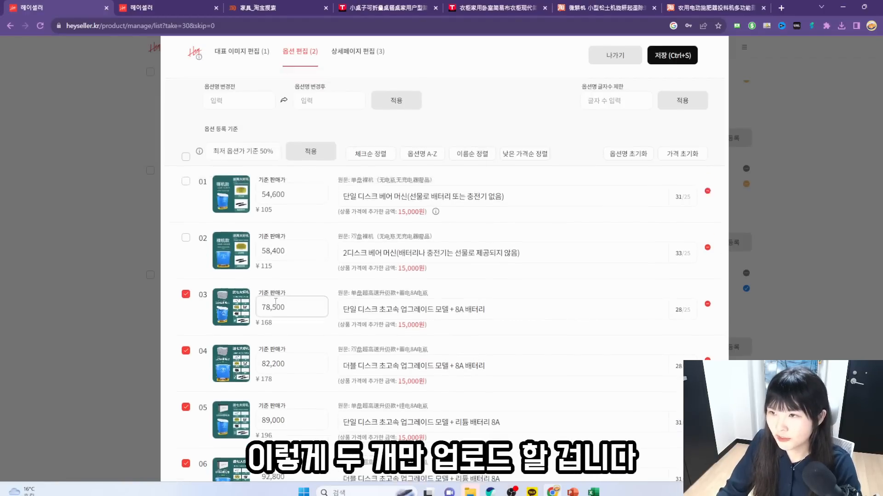
# - Clear the selection of all options and select only options 03 and 04
pyautogui.click(186, 168)
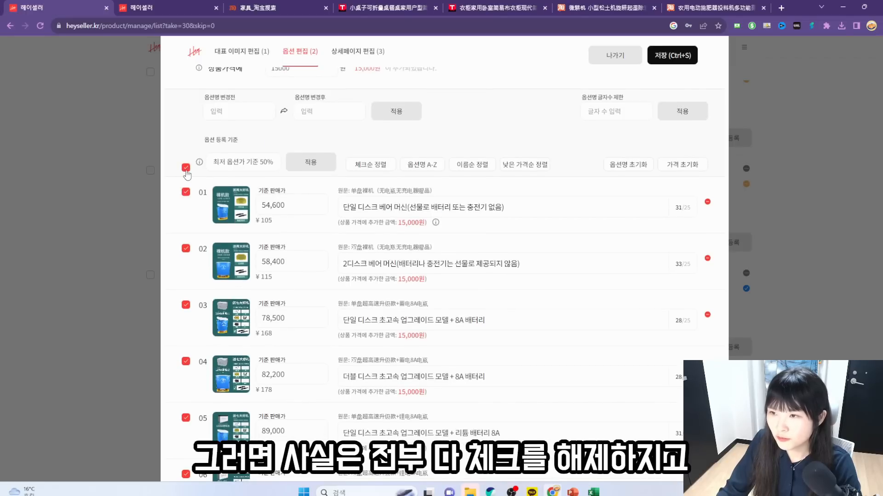
pyautogui.click(186, 168)
pyautogui.click(186, 305)
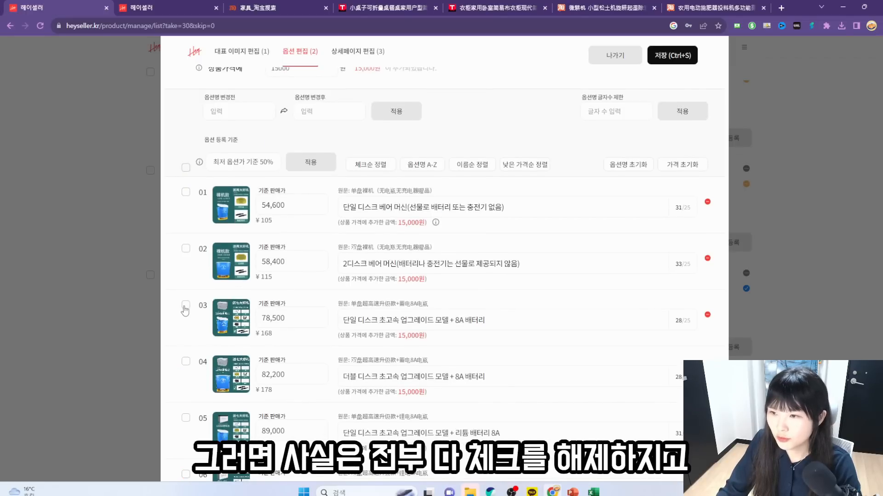
pyautogui.click(186, 361)
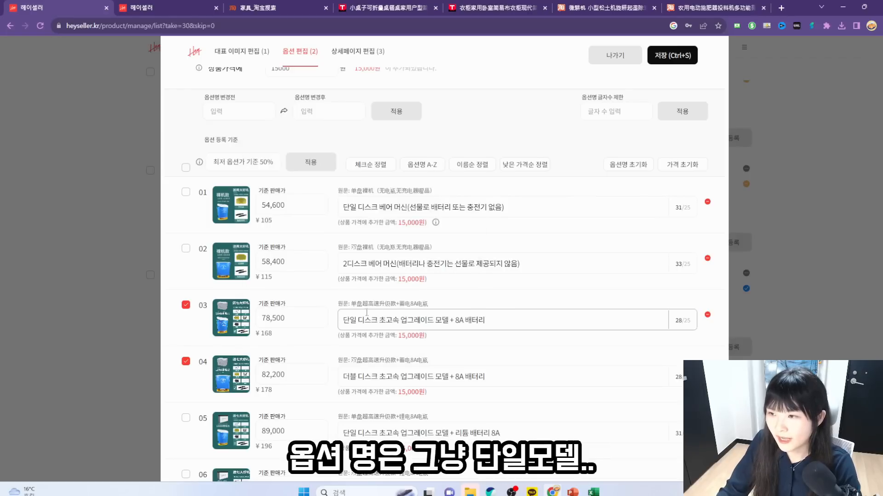
# - Rename option 03 as "단일날 모델 + 8A 배터리" and option 04 as "더블날 모델 + 8A 배터리"
pyautogui.moveTo(357, 321); pyautogui.dragTo(453, 322)
pyautogui.write('ㄴ')
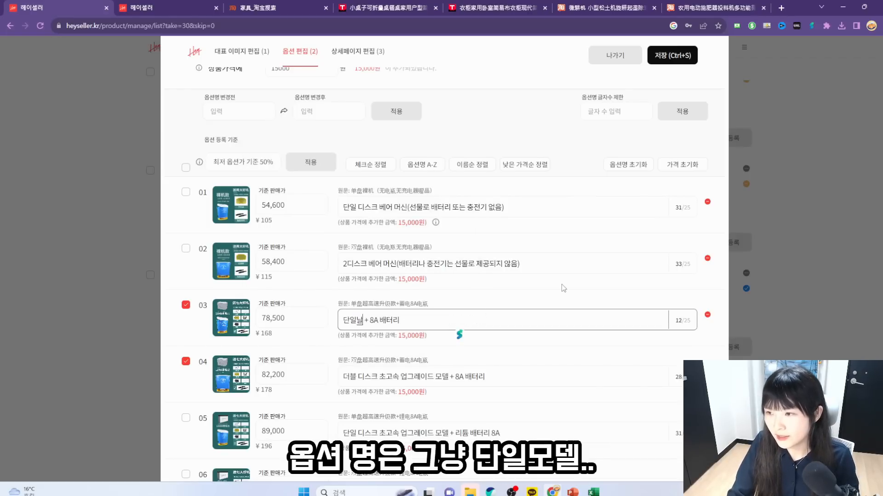
pyautogui.write(' 모델')
pyautogui.moveTo(238, 383)
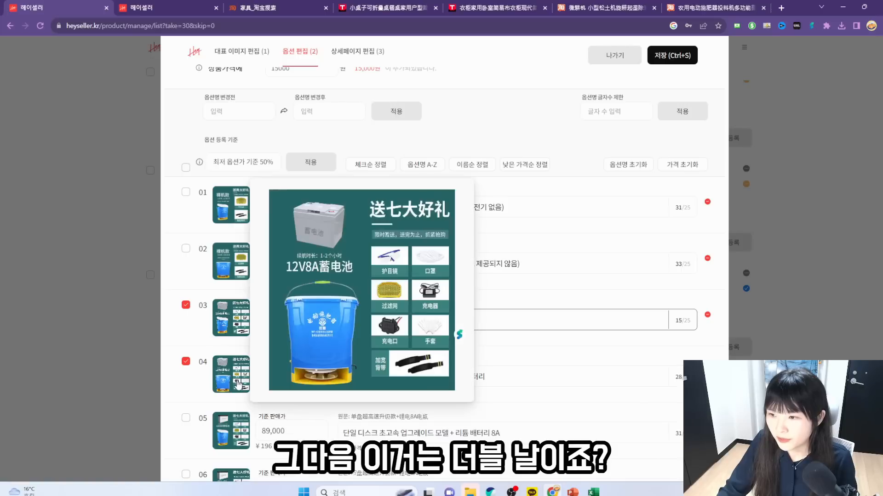
pyautogui.moveTo(358, 376); pyautogui.dragTo(450, 367)
pyautogui.write('날 모델 + 8A 배터리')
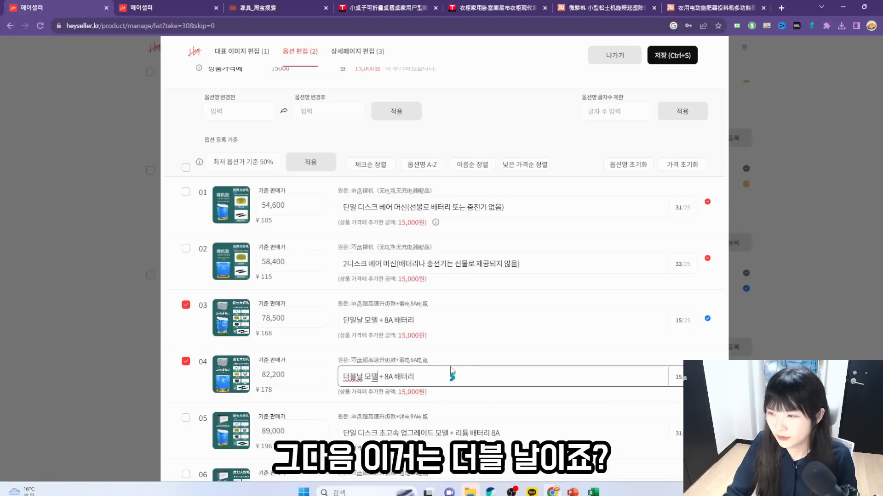
pyautogui.scroll(-2, 450, 368)
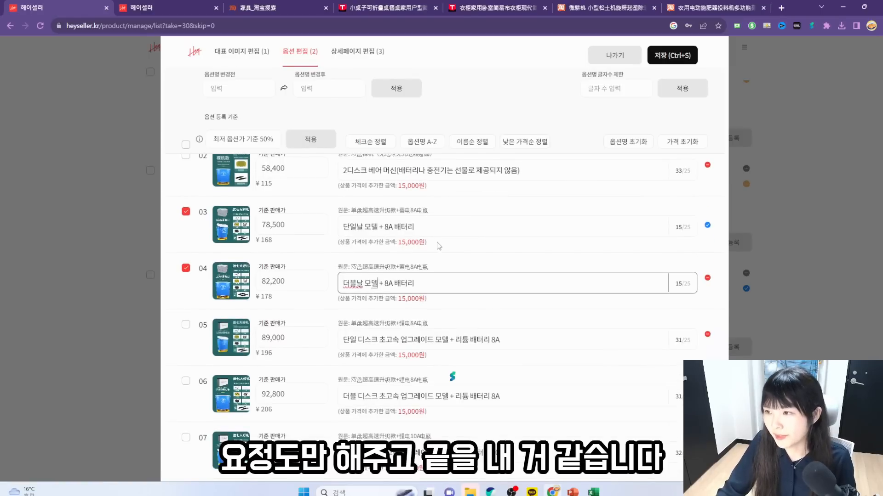
pyautogui.scroll(2, 439, 245)
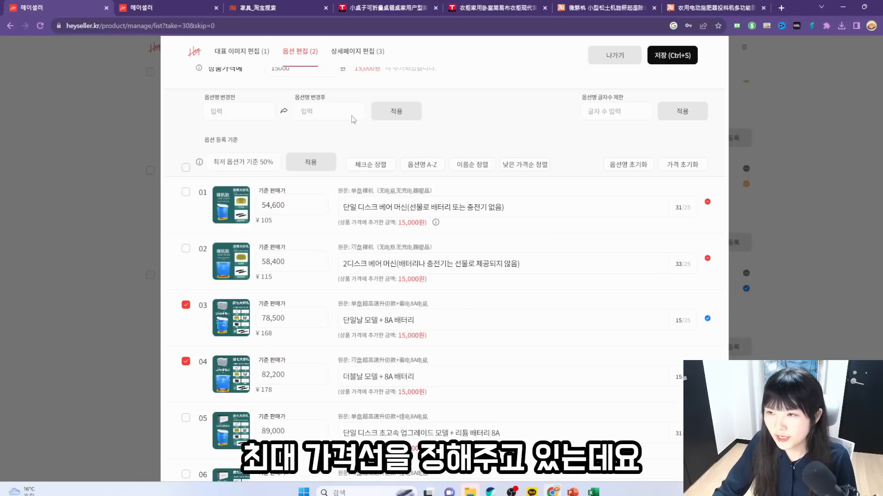
# - Select all options, apply the 50% lowest-option-price criterion, and check which options stay selected
pyautogui.click(185, 167)
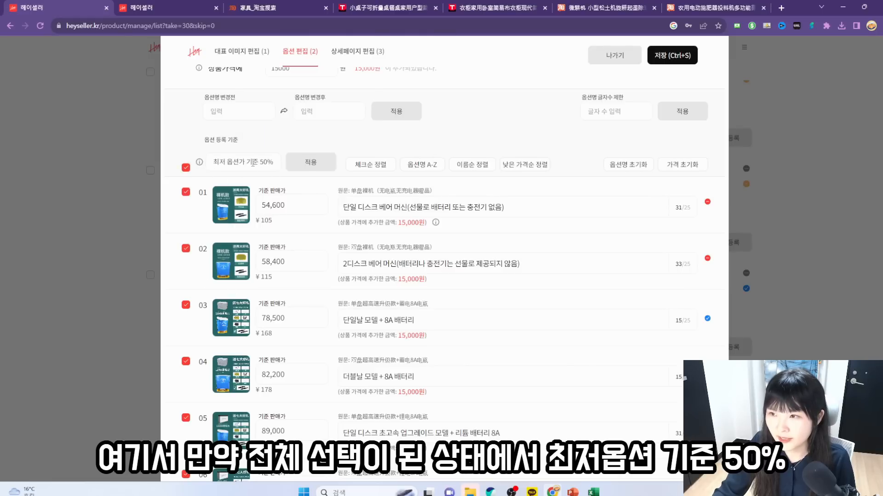
pyautogui.click(308, 164)
pyautogui.scroll(-20, 304, 250)
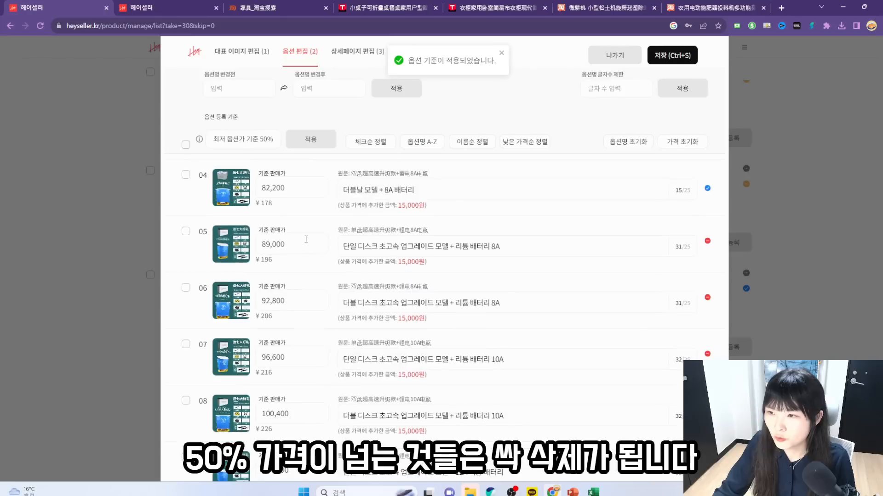
pyautogui.scroll(15, 264, 329)
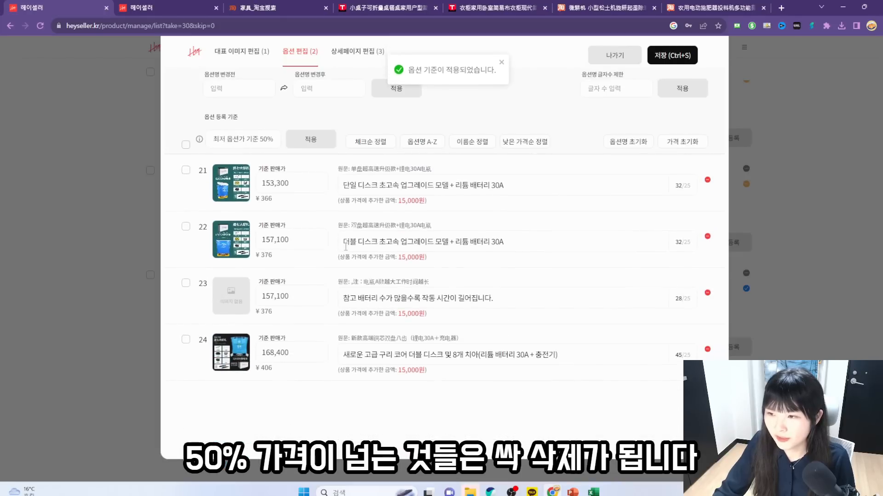
pyautogui.moveTo(247, 329)
pyautogui.scroll(5, 247, 328)
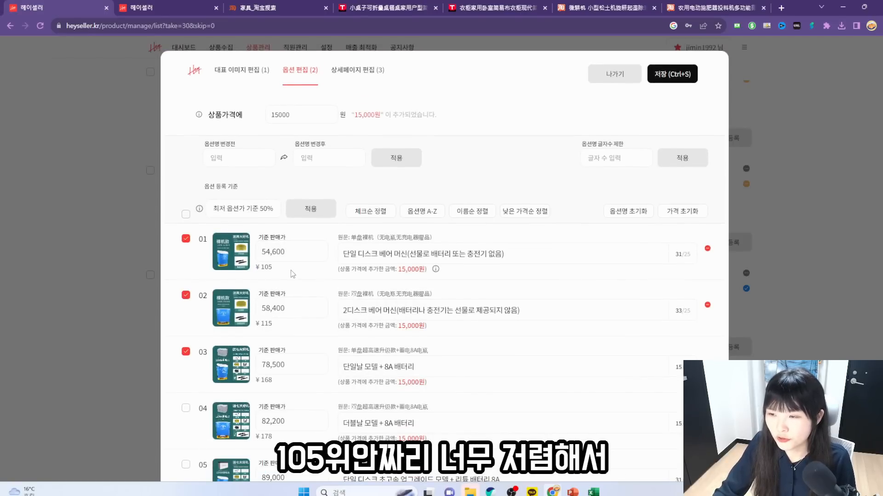
pyautogui.scroll(-1, 291, 274)
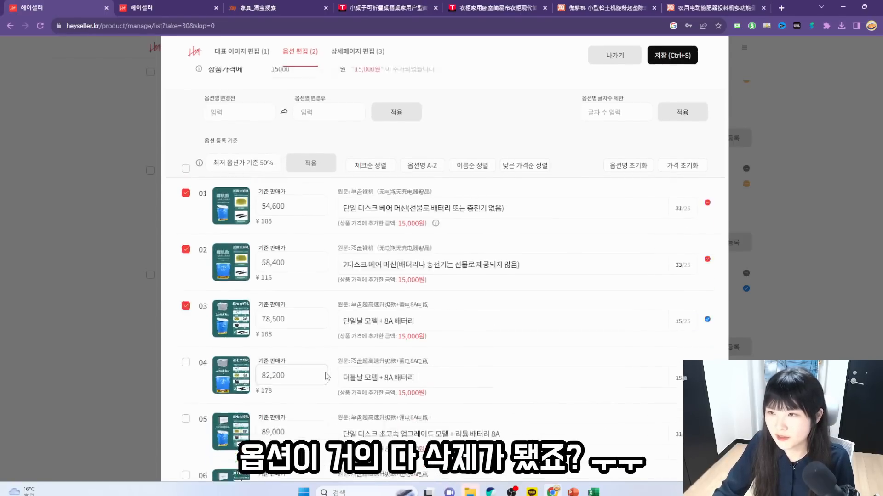
pyautogui.scroll(1, 326, 376)
# - Reselect all options except the cheap bare machines 01 and 02, apply the 50% lowest-price criterion, and review the selection
pyautogui.click(185, 214)
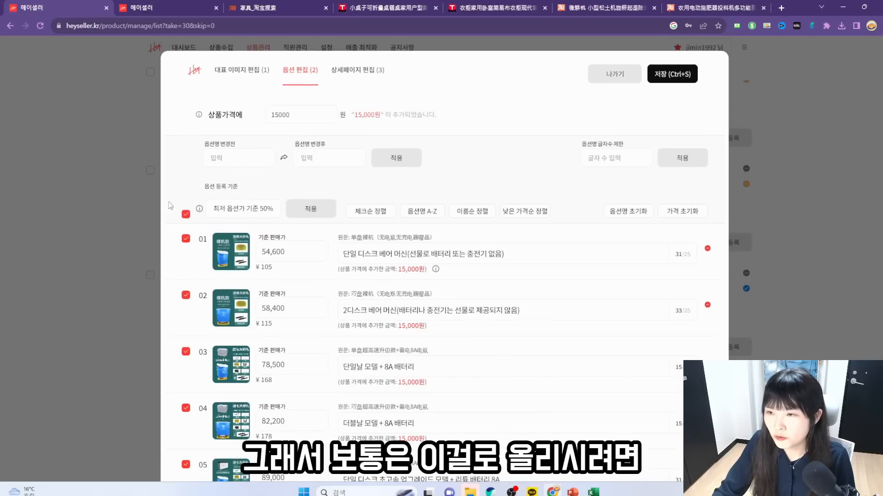
pyautogui.click(186, 238)
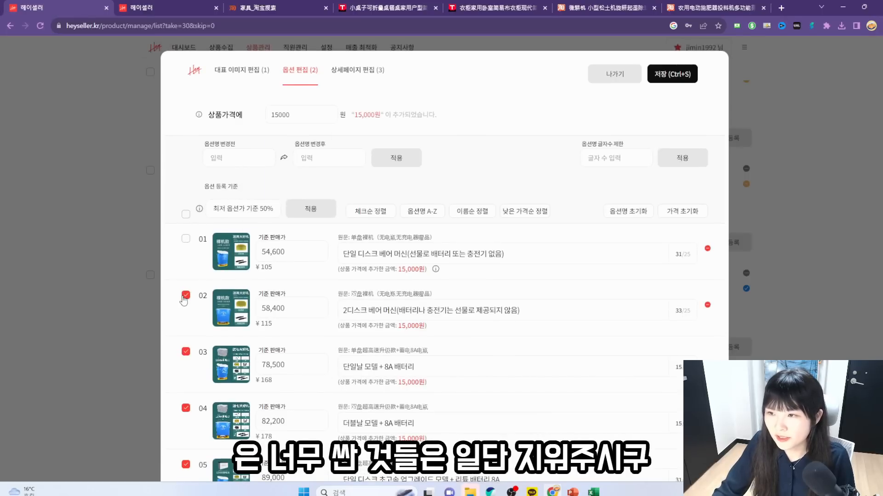
pyautogui.click(186, 295)
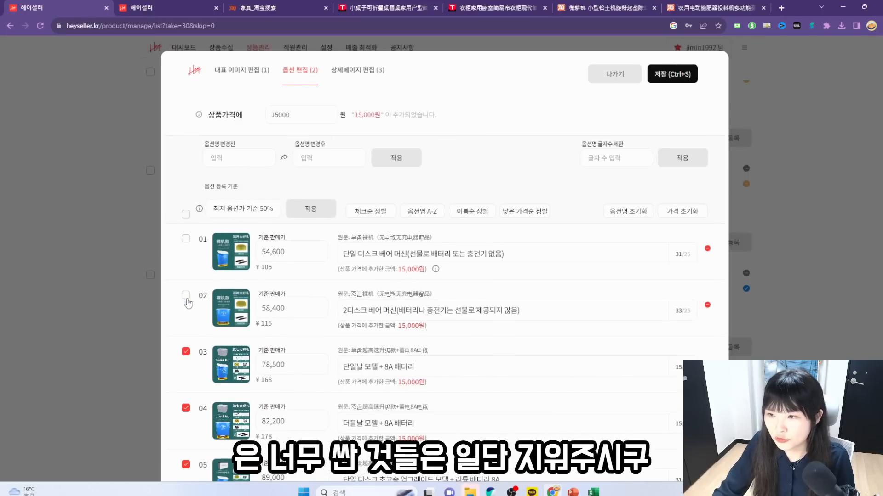
pyautogui.click(311, 210)
pyautogui.scroll(-1, 285, 299)
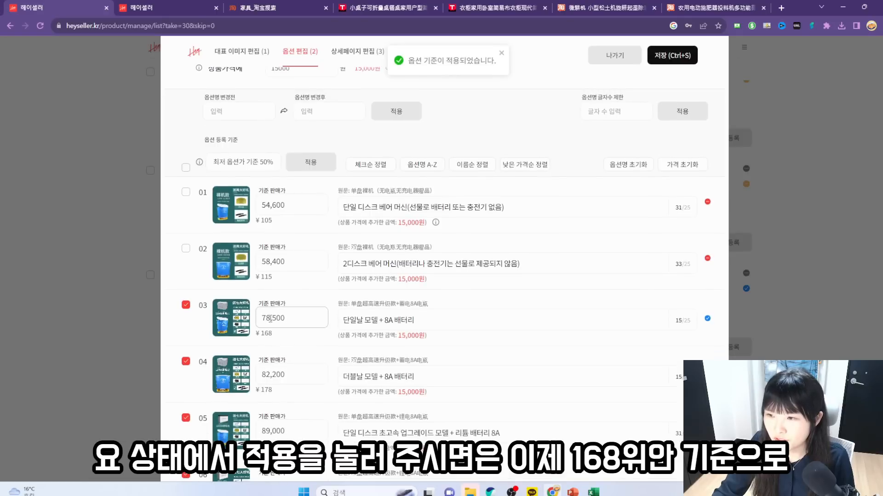
pyautogui.scroll(-10, 276, 318)
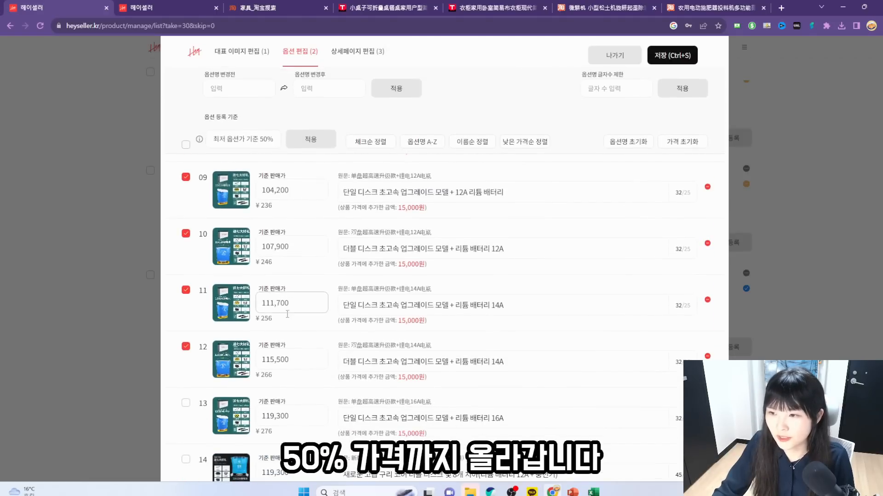
pyautogui.scroll(7, 276, 299)
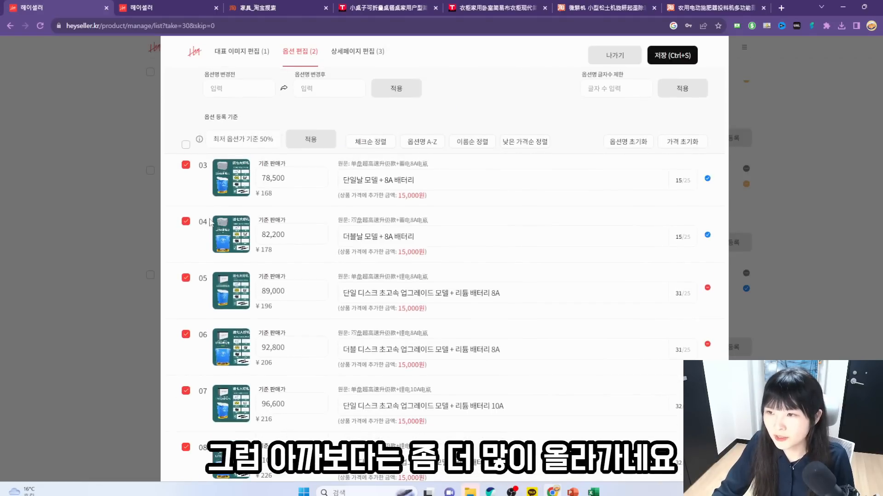
pyautogui.scroll(-8, 210, 222)
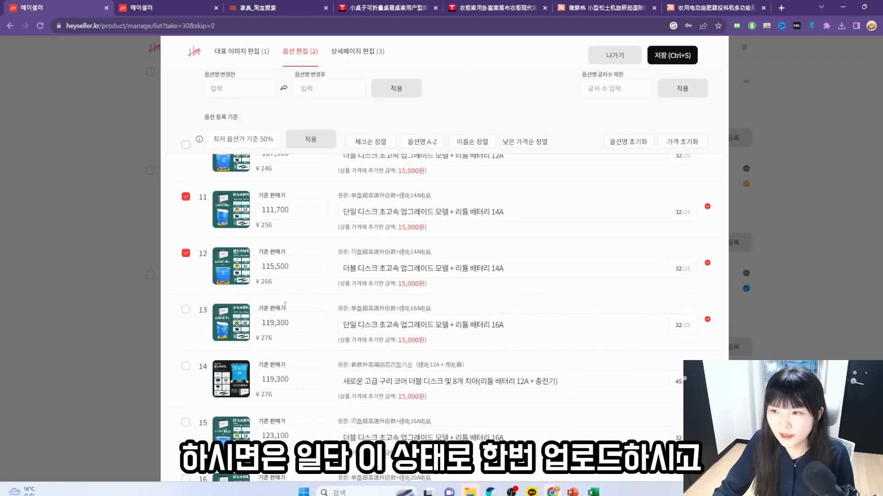
pyautogui.scroll(-2, 202, 216)
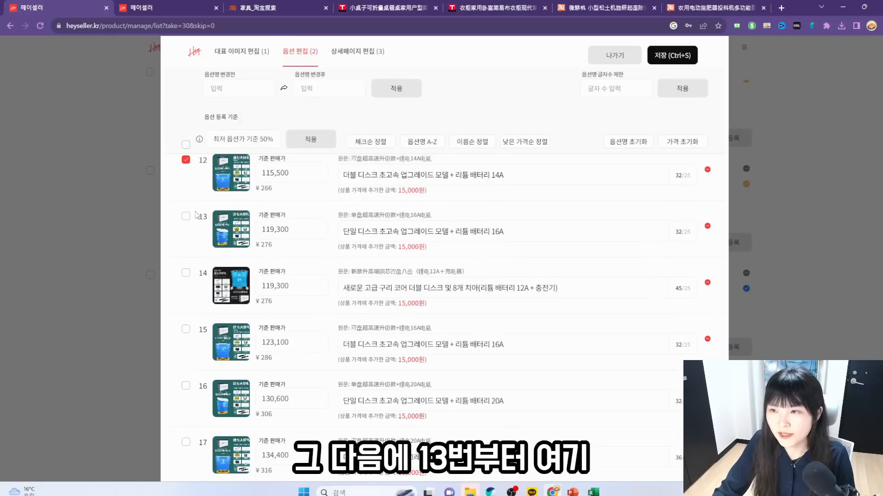
pyautogui.scroll(-10, 230, 298)
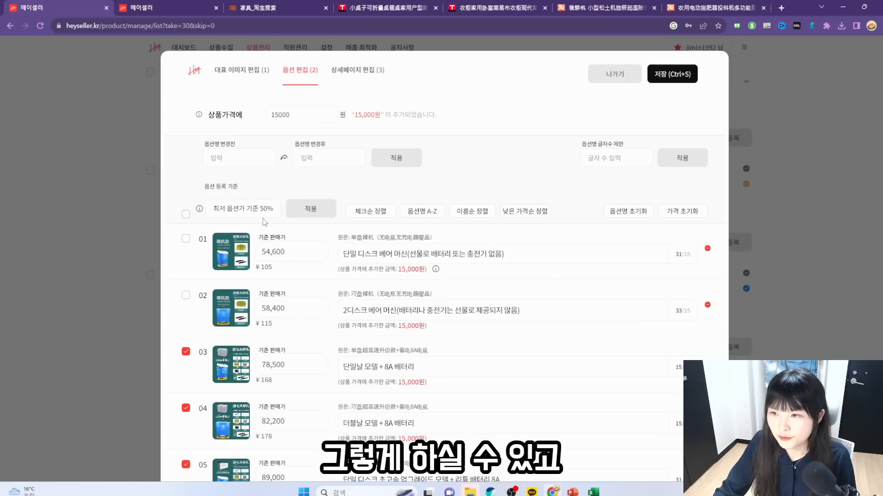
# - Remove the word "디스크" from all option names by replacing it with nothing
pyautogui.scroll(-1, 264, 222)
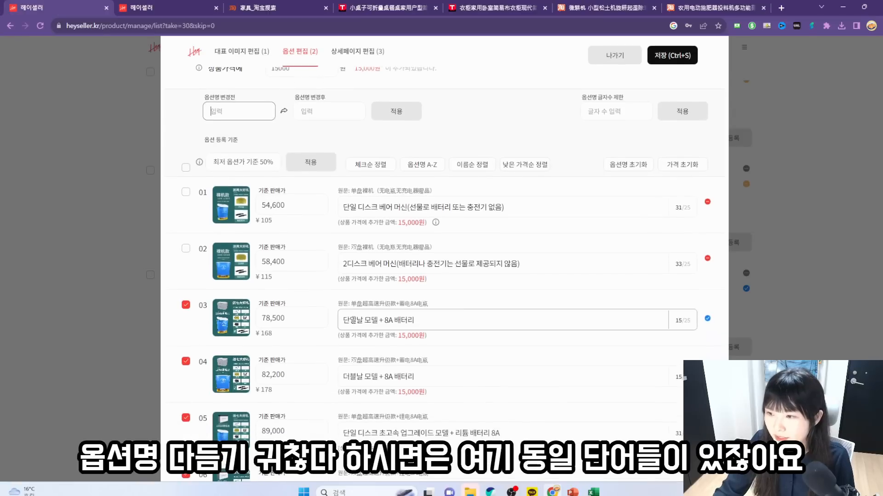
pyautogui.scroll(2, 264, 222)
pyautogui.click(240, 158)
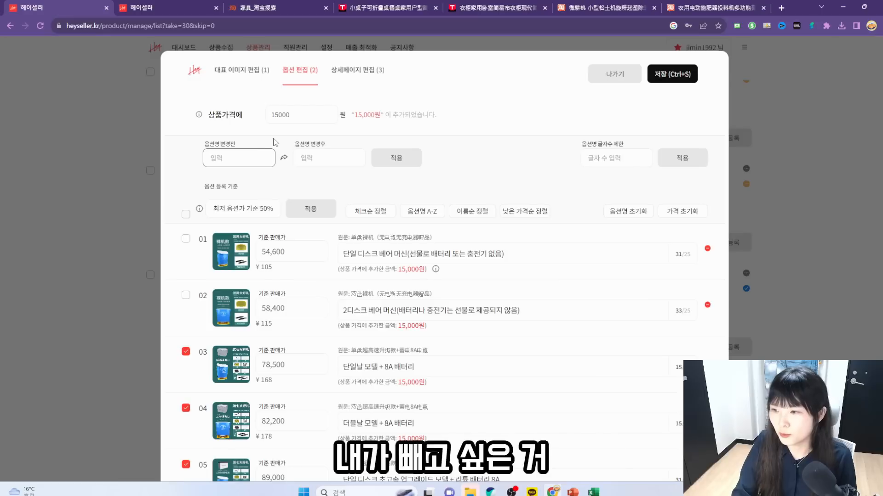
pyautogui.write('디스크')
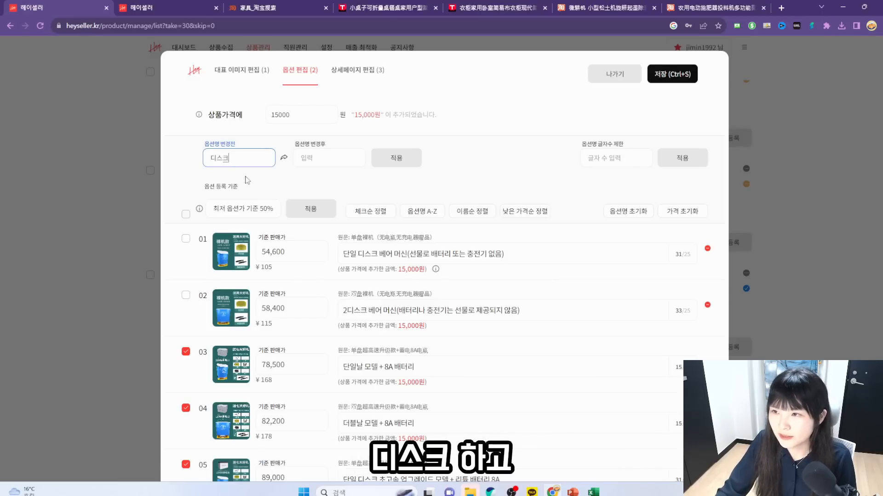
pyautogui.click(398, 159)
pyautogui.scroll(-1, 400, 174)
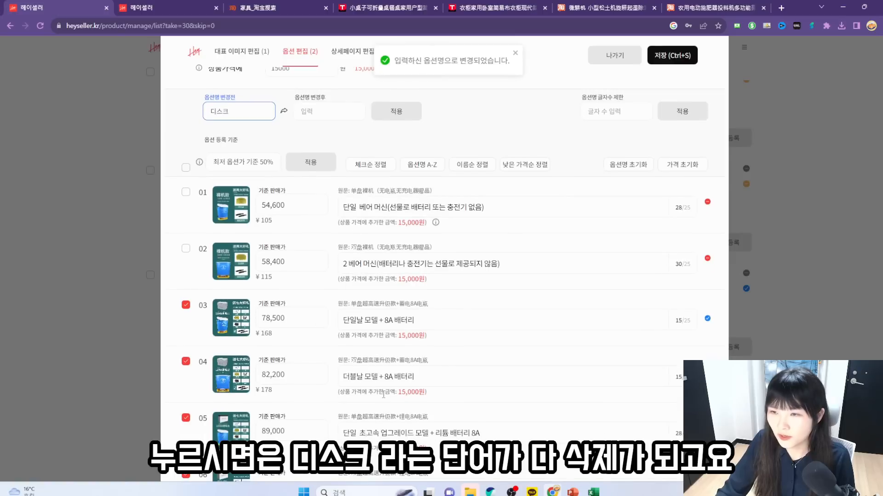
# - Replace all option names with alphabetical A-Z letters, check them, and reset the names to the originals
pyautogui.scroll(1, 399, 186)
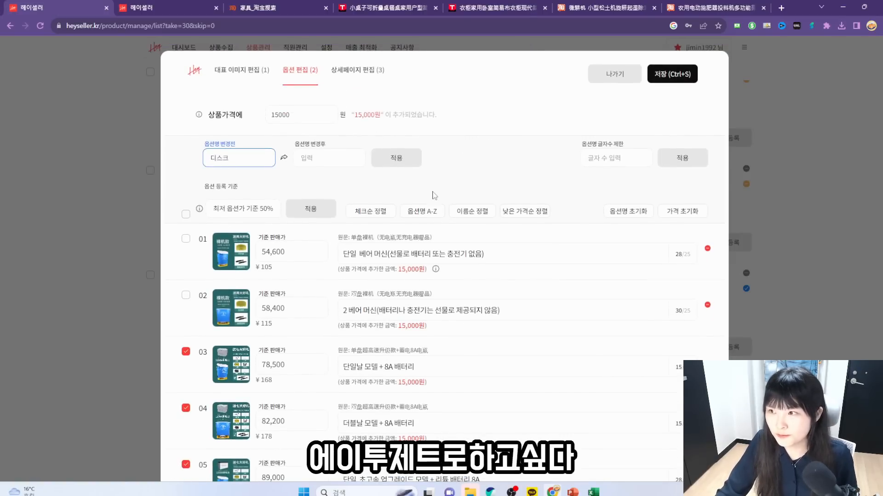
pyautogui.click(431, 212)
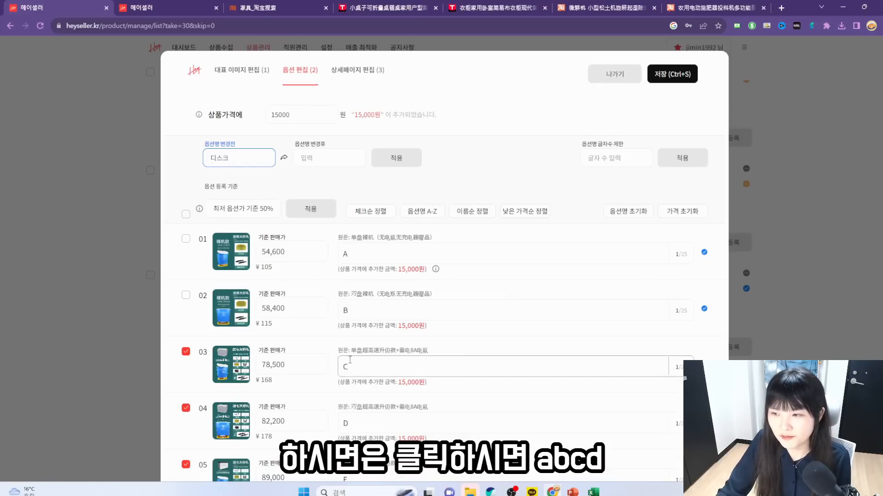
pyautogui.scroll(-2, 411, 215)
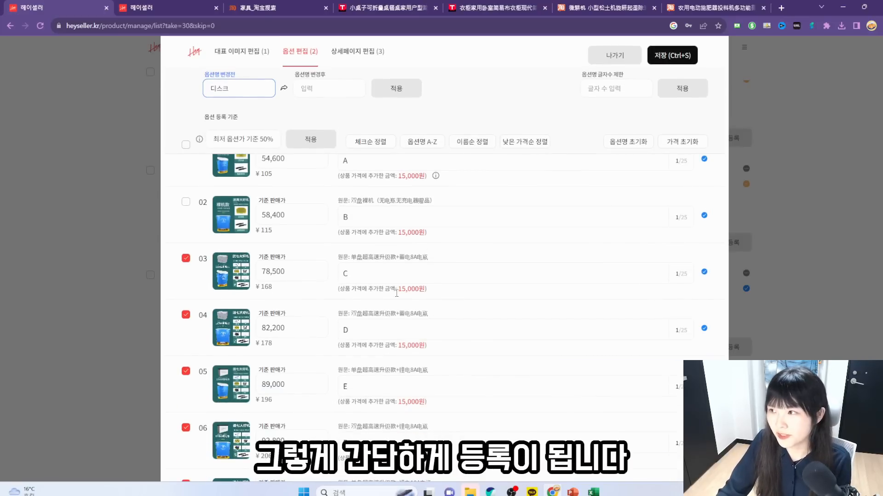
pyautogui.scroll(1, 396, 293)
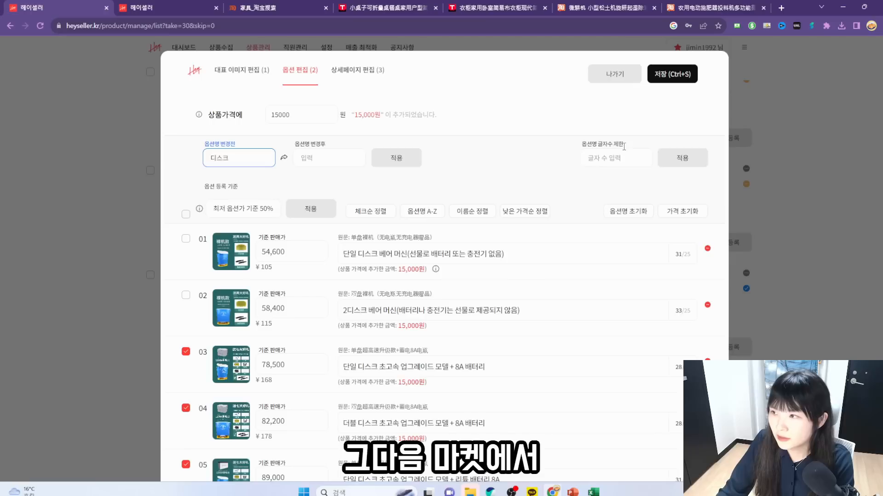
# - Limit all option names to 20 characters and expand the list of options with duplicate names
pyautogui.click(619, 158)
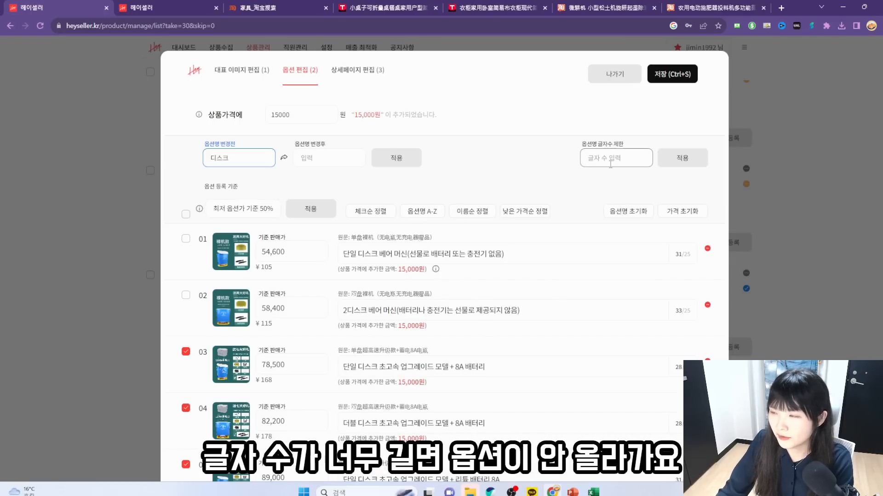
pyautogui.write('20')
pyautogui.click(685, 159)
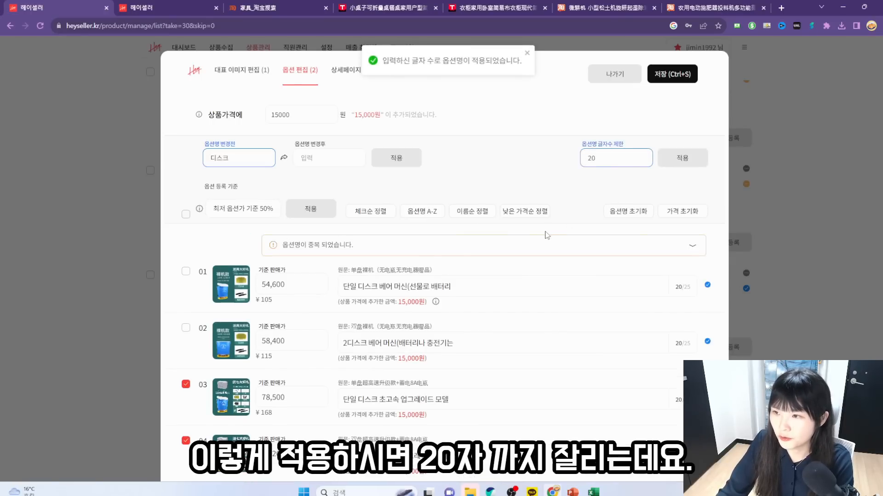
pyautogui.scroll(-10, 531, 241)
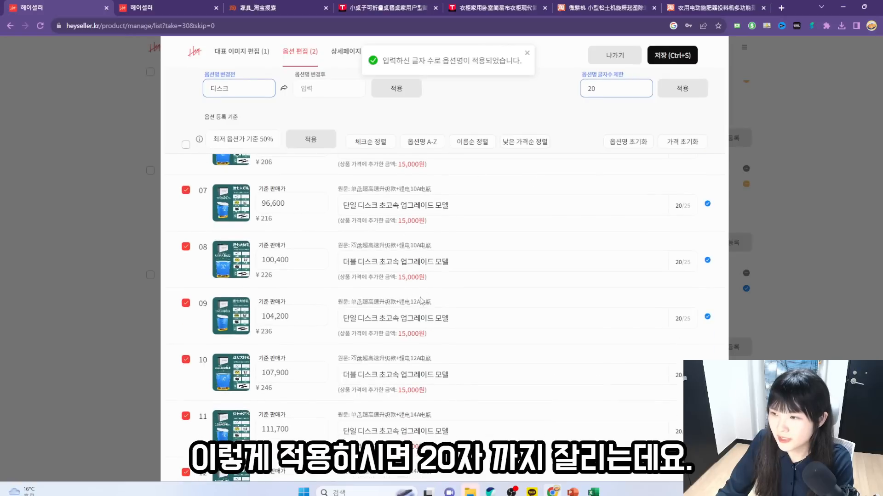
pyautogui.scroll(10, 387, 337)
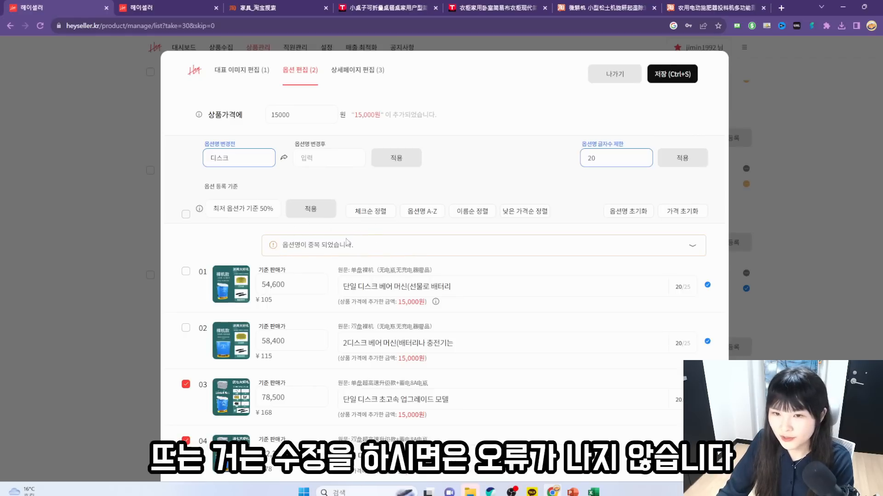
pyautogui.click(689, 248)
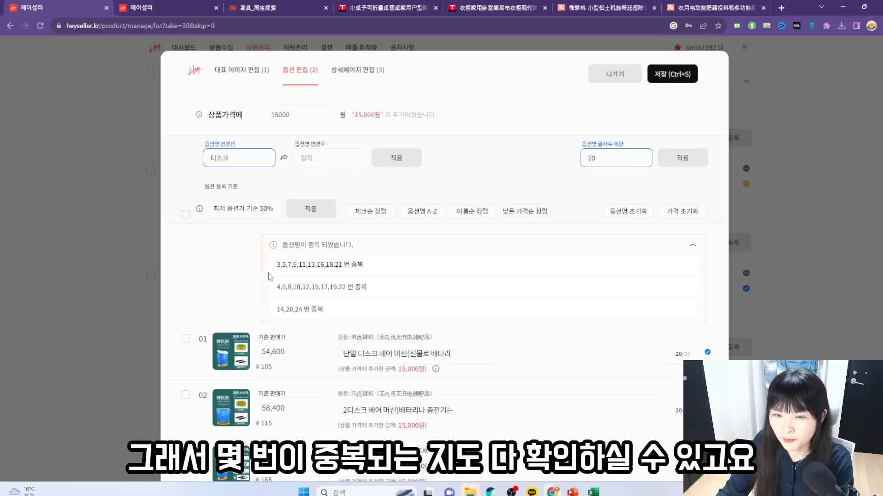
# - Reset all option names to the originals and leave only options 03 and 04 selected for upload
pyautogui.click(694, 245)
pyautogui.click(628, 211)
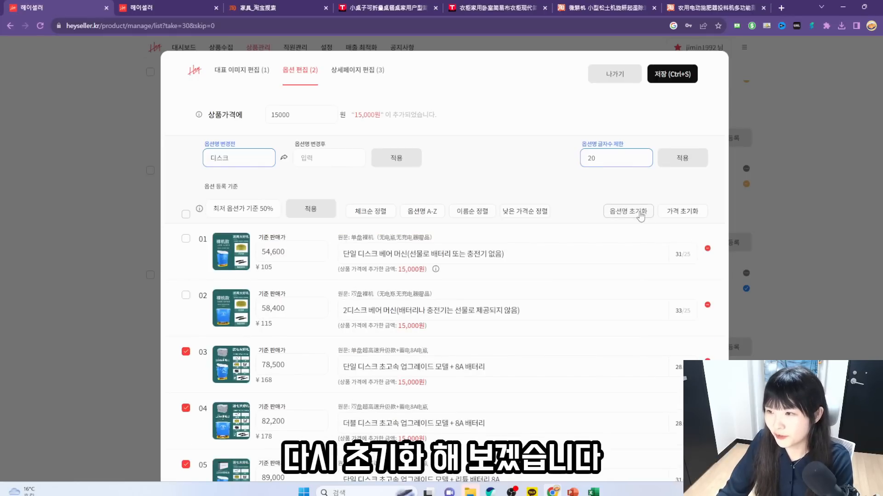
pyautogui.scroll(-1, 214, 178)
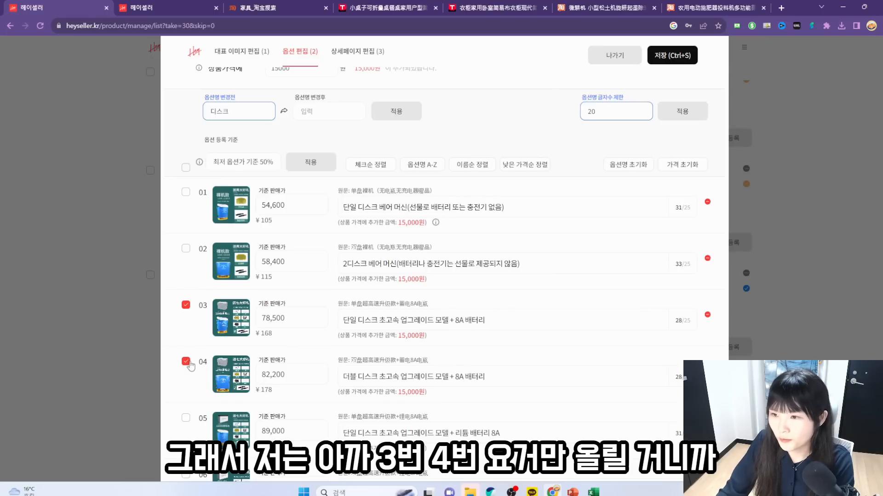
pyautogui.scroll(1, 210, 353)
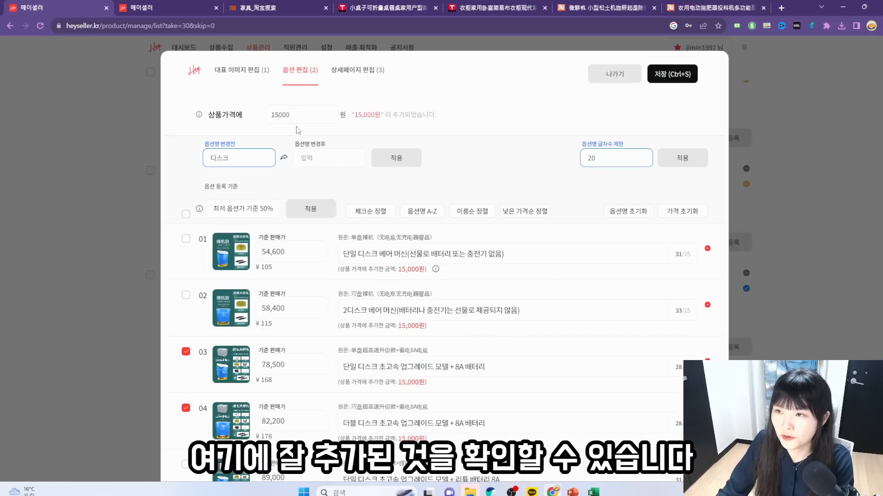
# - Set the amount added to the product price to 20,000 won
pyautogui.moveTo(297, 120); pyautogui.dragTo(272, 120)
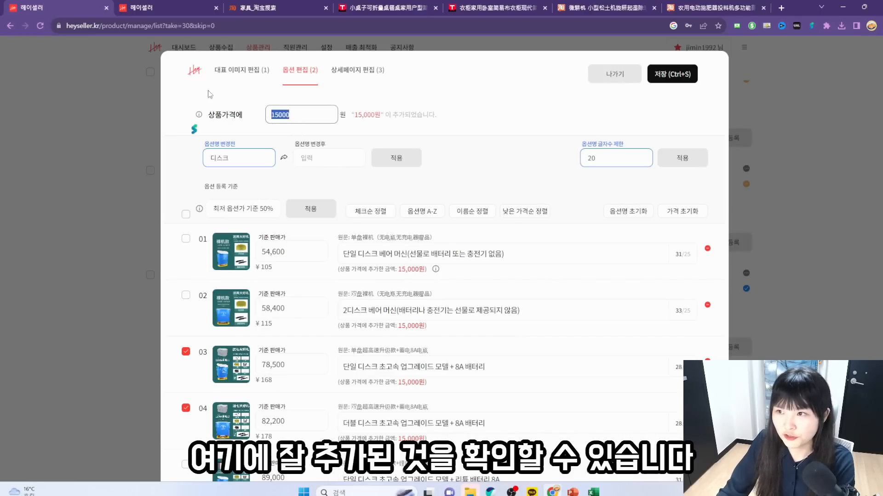
pyautogui.click(235, 100)
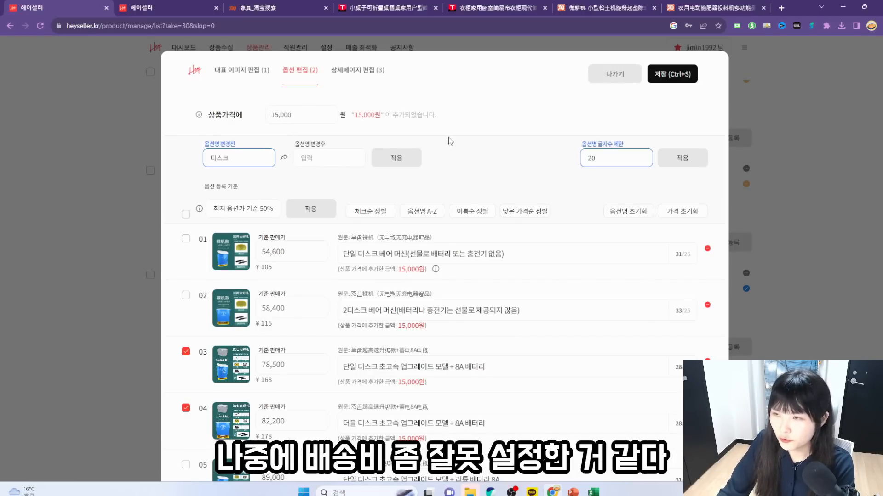
pyautogui.moveTo(328, 116); pyautogui.dragTo(245, 115)
pyautogui.write('20000')
pyautogui.click(464, 112)
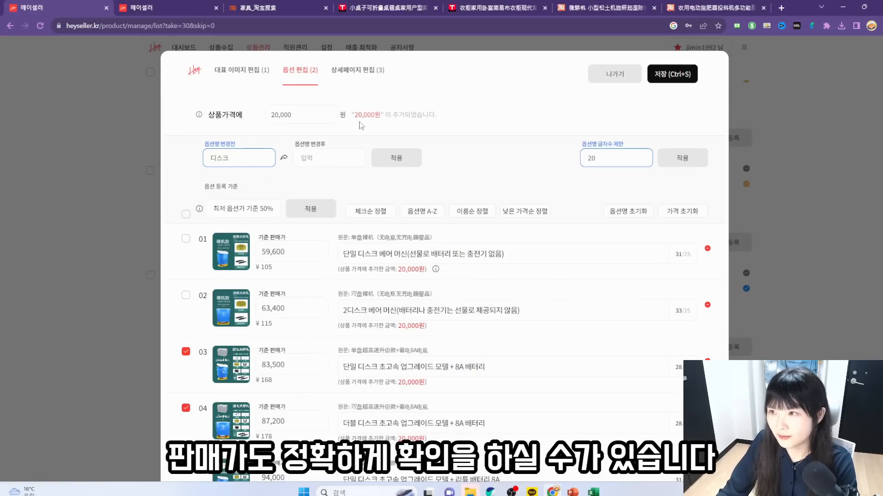
# - Open the detail page for editing and delete the Chinese seller's advertising images above the 场景使用·实拍展示 section
pyautogui.click(357, 70)
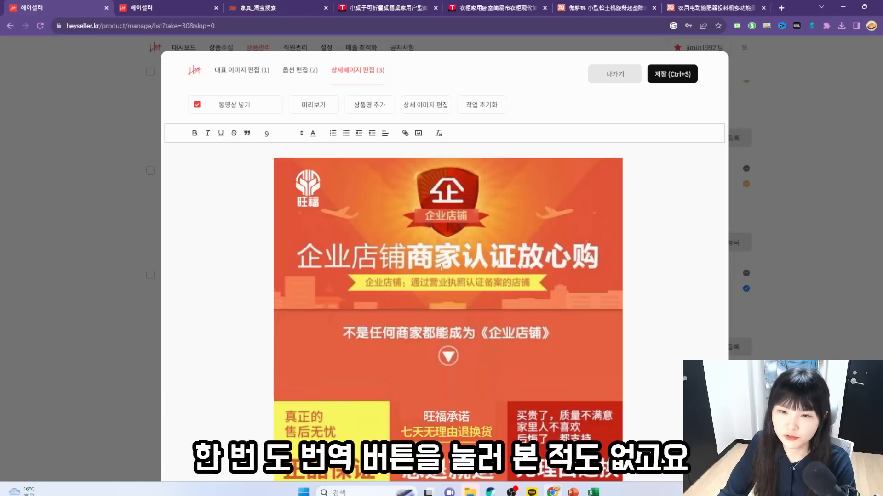
pyautogui.scroll(-3, 496, 289)
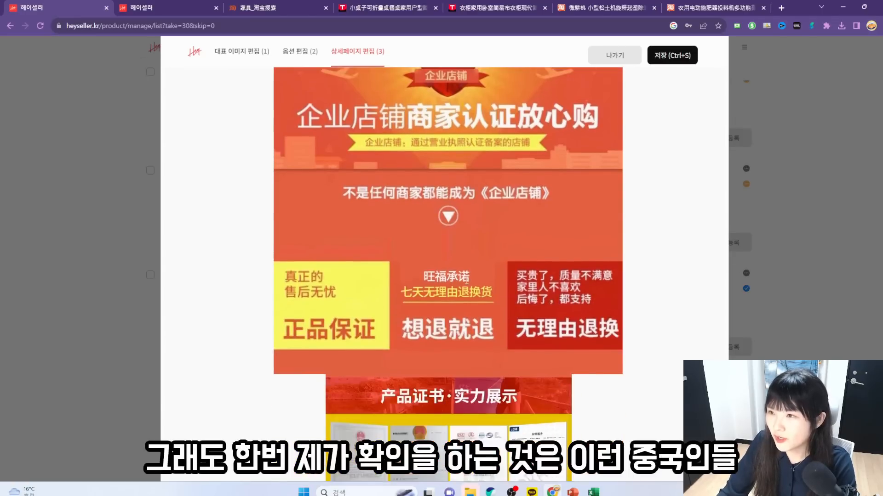
pyautogui.scroll(4, 496, 289)
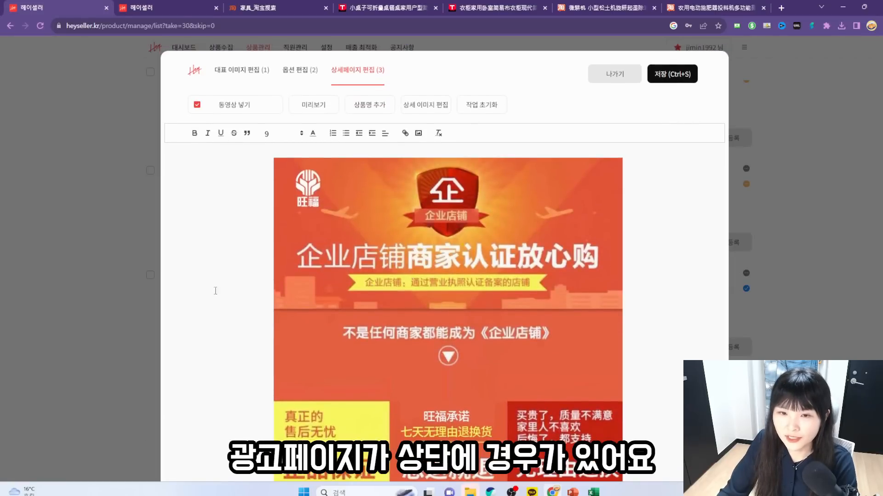
pyautogui.press('BackSpace')
pyautogui.press('BackSpace')
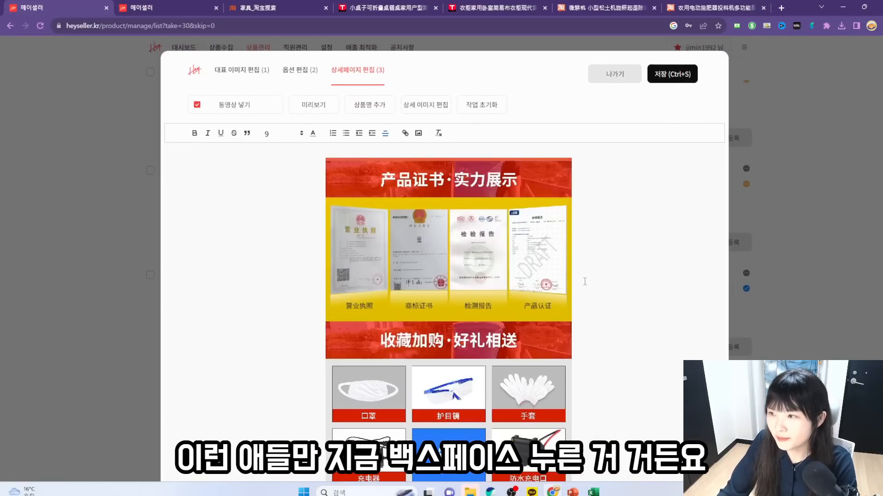
# - Review the rest of the detail page and delete the 买家须知·温馨提示 buyer notice at its end
pyautogui.scroll(-10, 527, 275)
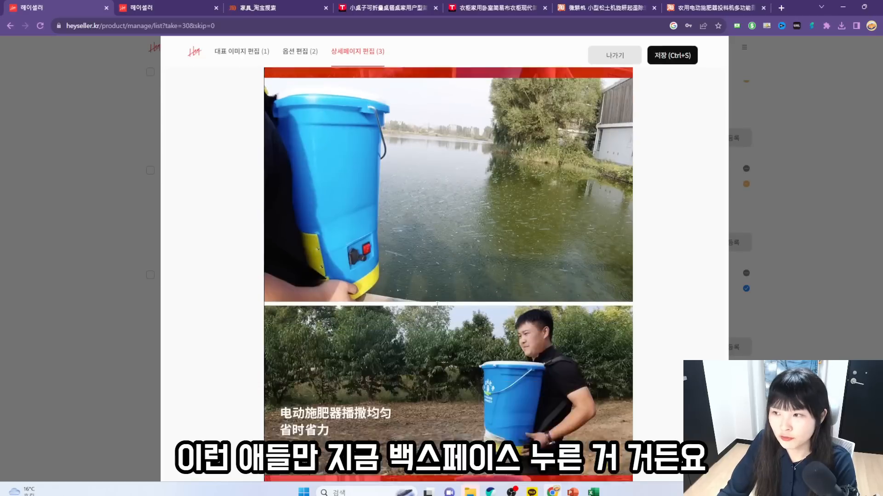
pyautogui.scroll(-15, 437, 305)
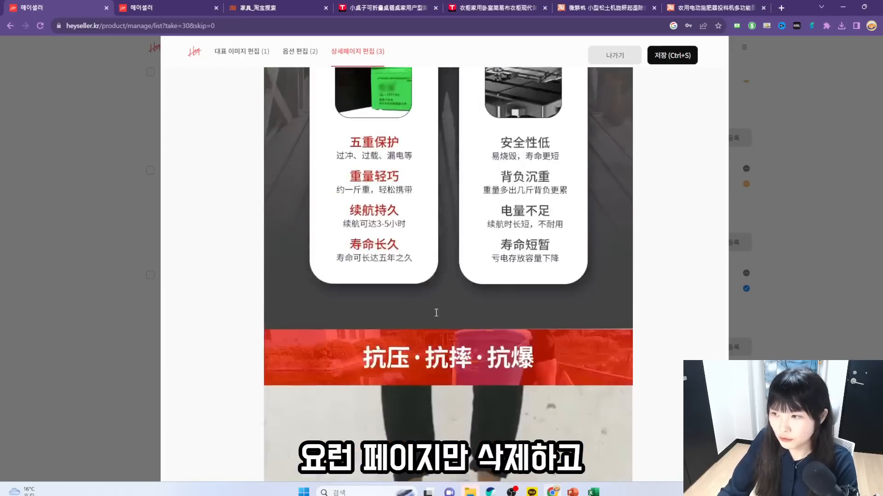
pyautogui.scroll(-15, 437, 259)
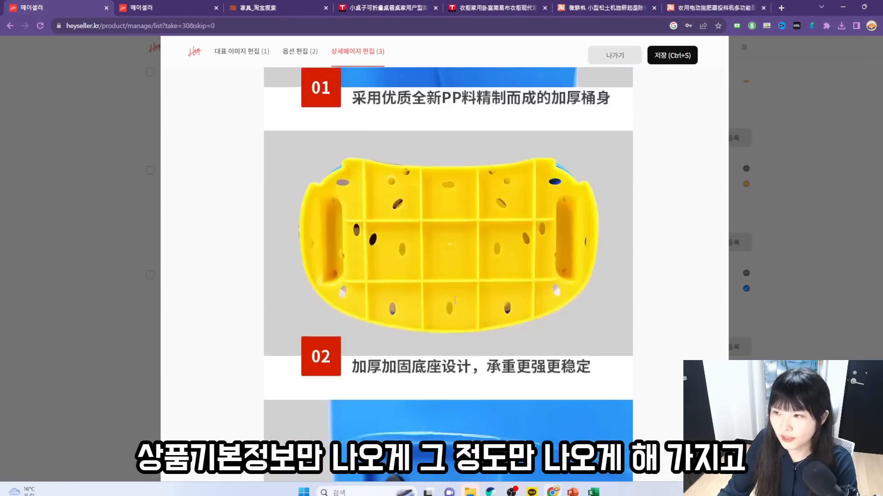
pyautogui.scroll(-15, 456, 315)
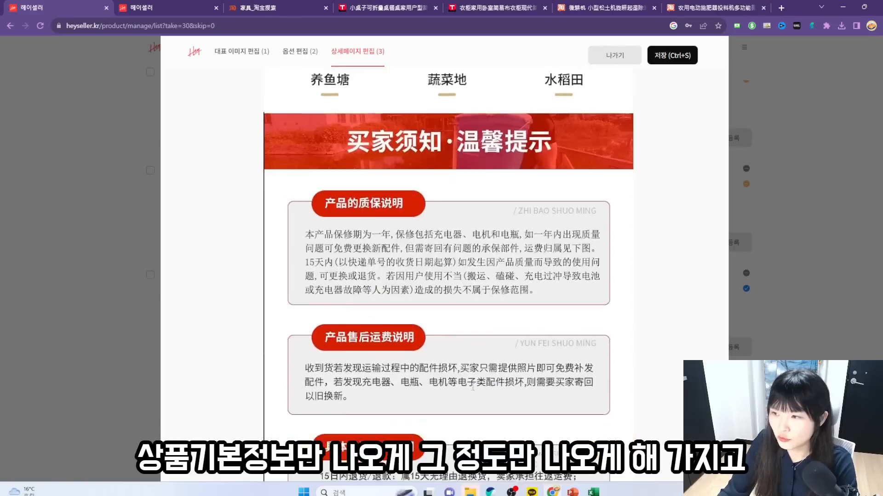
pyautogui.scroll(-3, 264, 208)
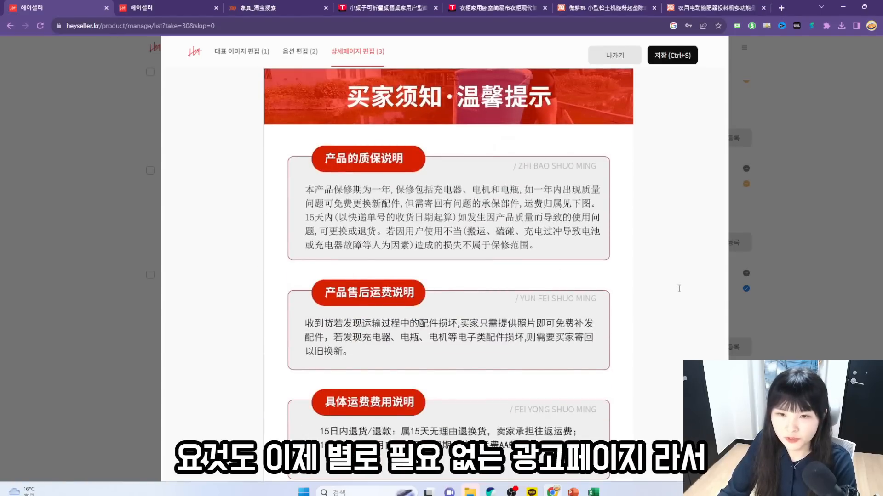
pyautogui.scroll(5, 641, 286)
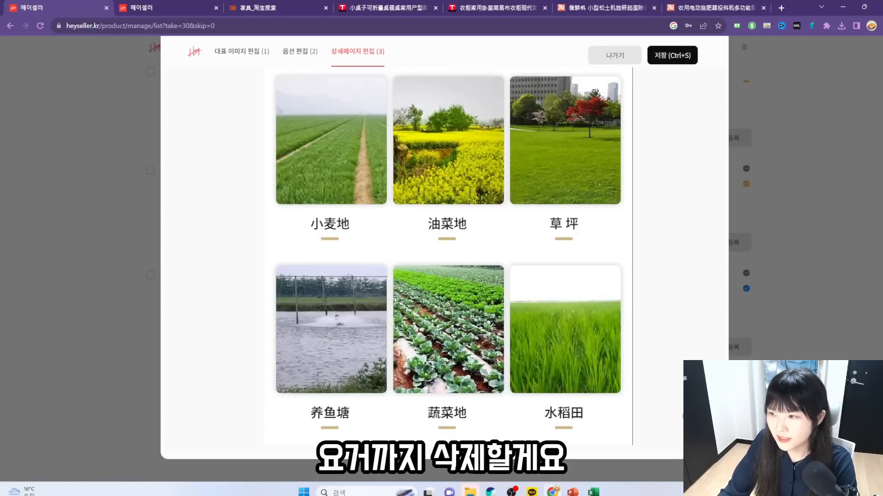
pyautogui.scroll(10, 610, 82)
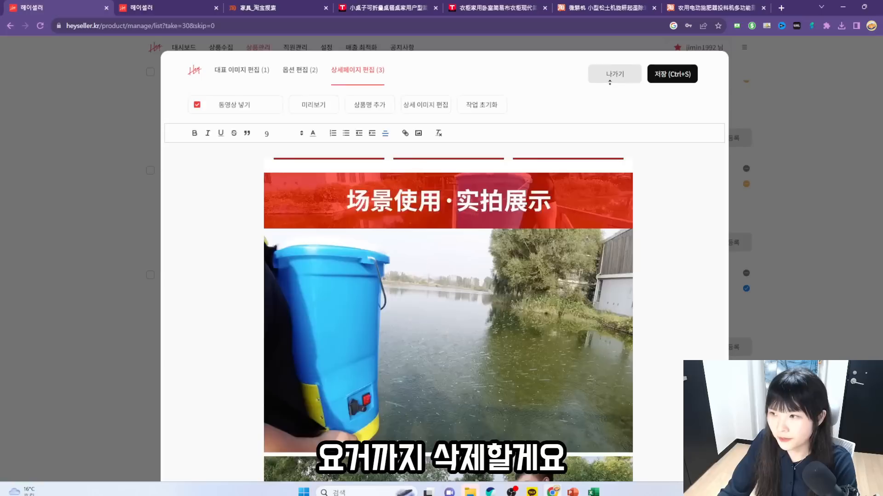
# - Open the detail images for editing and apply one-click translation to the second image, the labelled product parts diagram
pyautogui.click(435, 104)
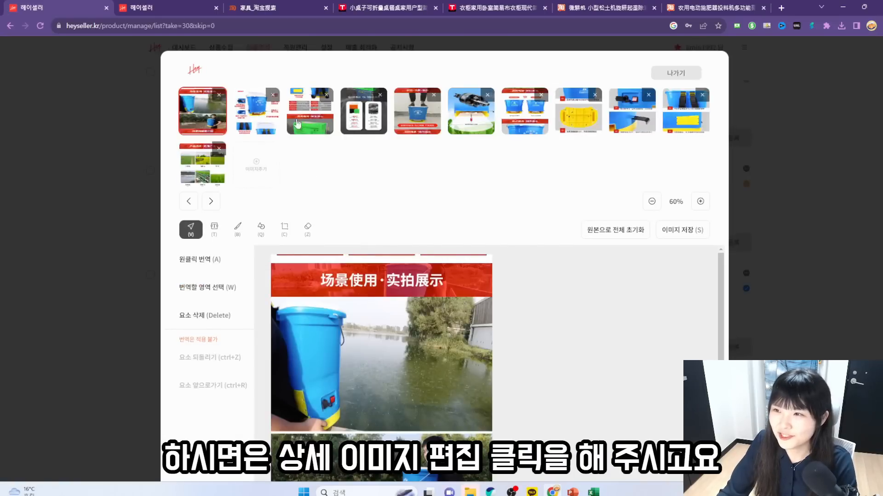
pyautogui.click(273, 128)
pyautogui.scroll(-2, 273, 129)
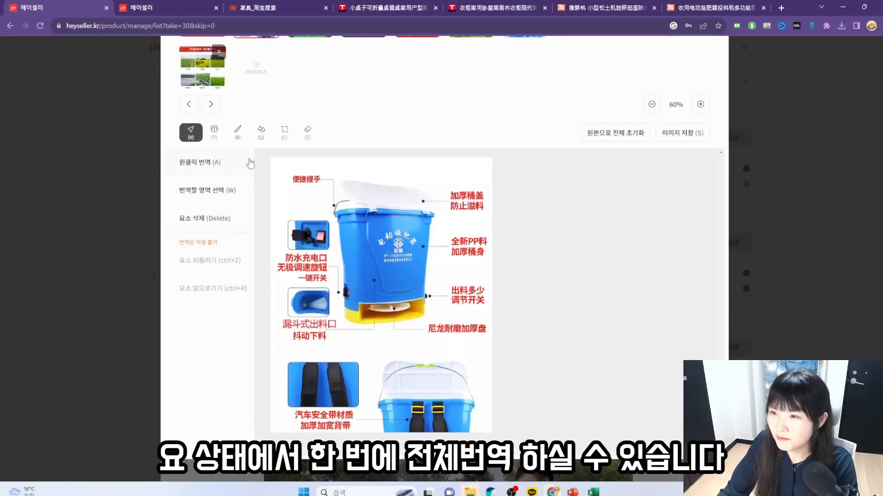
pyautogui.click(208, 164)
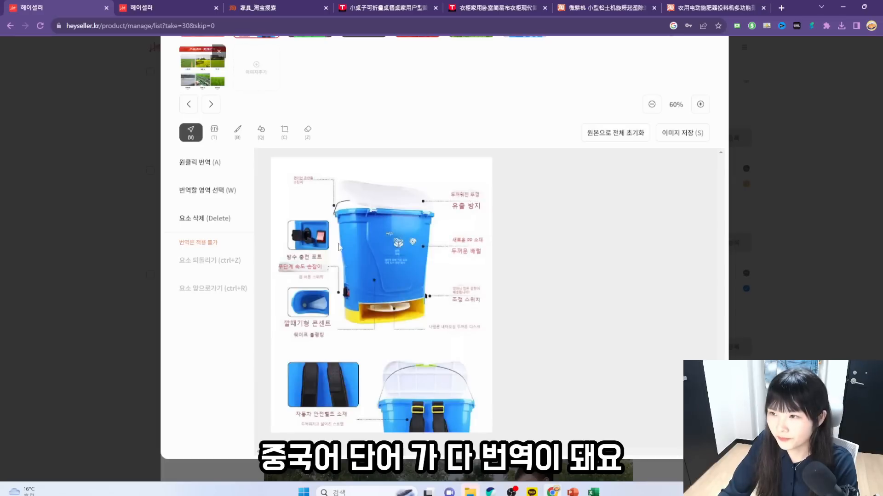
# - Enlarge the translated handle label beside the bucket lid and adjust the "유출 방지" label on the parts diagram
pyautogui.click(299, 181)
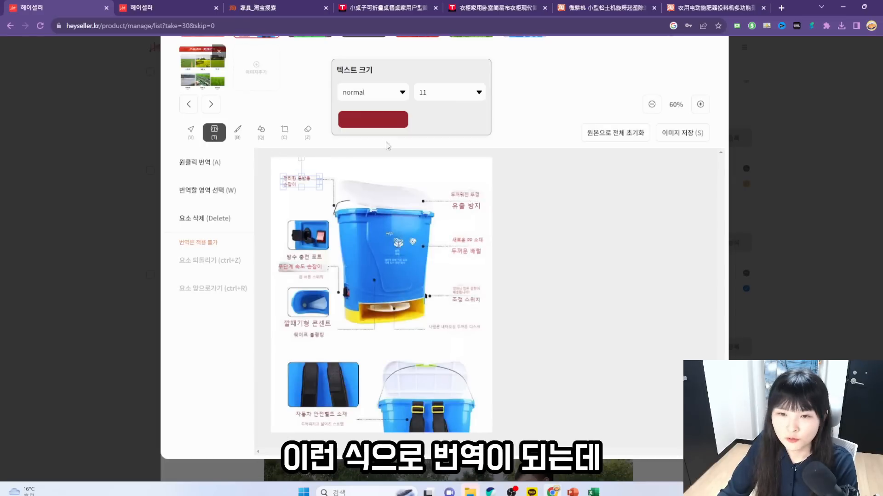
pyautogui.moveTo(286, 188); pyautogui.dragTo(272, 192)
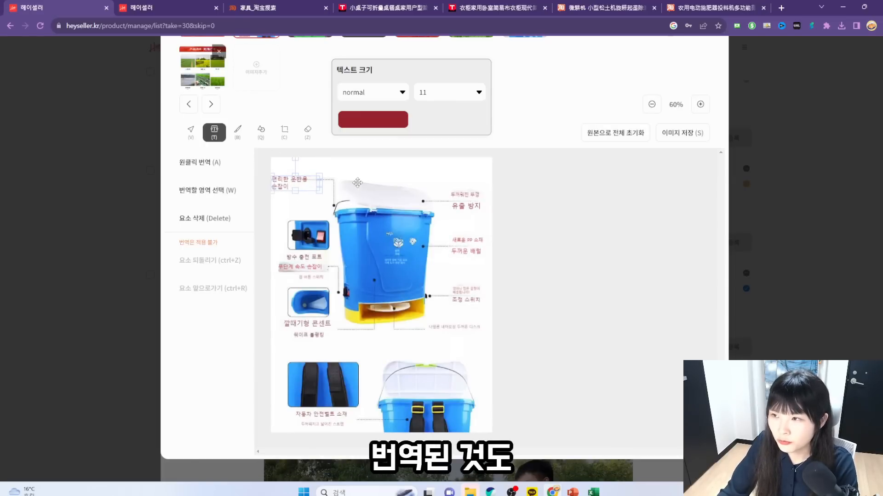
pyautogui.click(453, 208)
pyautogui.moveTo(448, 211); pyautogui.dragTo(444, 207)
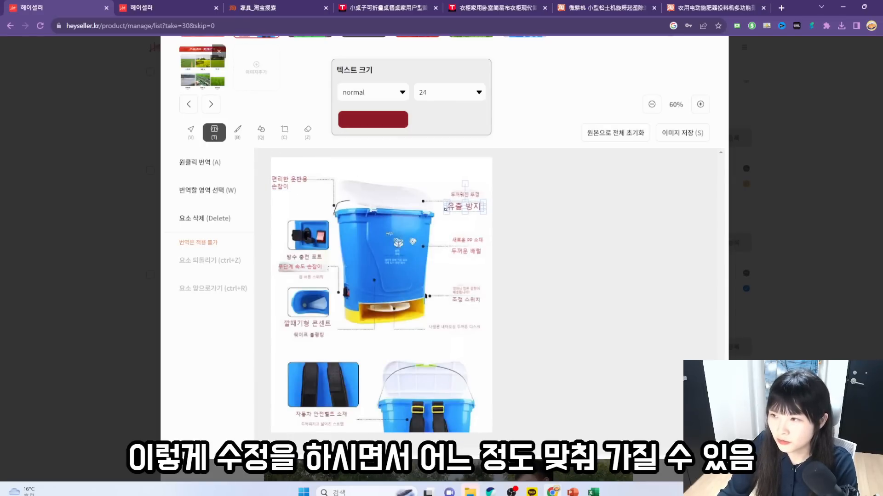
pyautogui.click(460, 194)
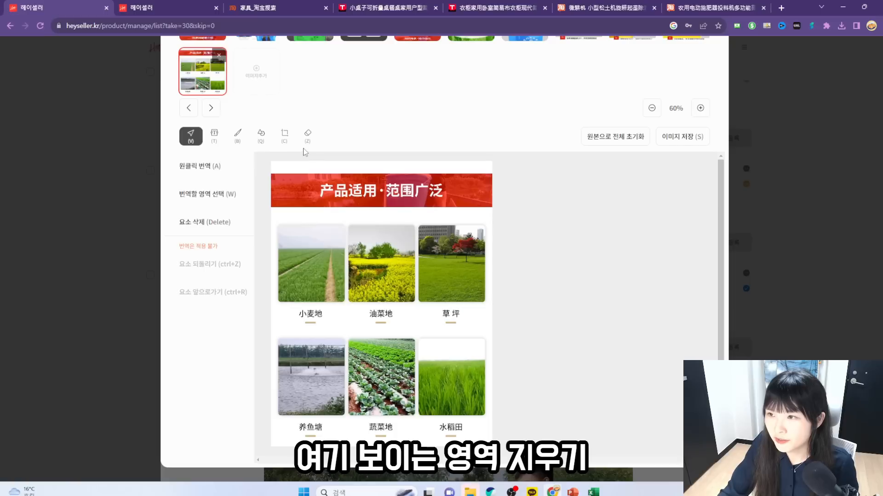
# - Erase the Chinese captions under the six field photos in the last detail image using the area eraser with brush size 16
pyautogui.click(308, 134)
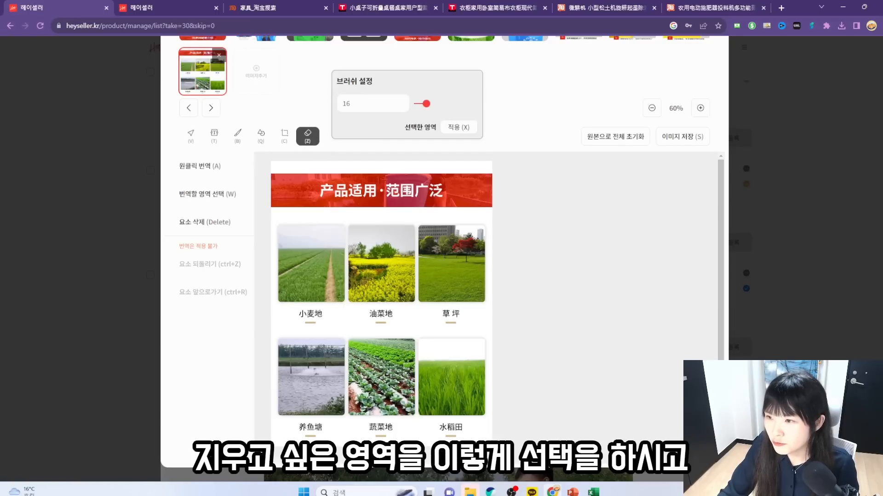
pyautogui.moveTo(321, 323)
pyautogui.mouseDown()
pyautogui.moveTo(298, 322)
pyautogui.moveTo(315, 304)
pyautogui.moveTo(323, 318)
pyautogui.moveTo(310, 314)
pyautogui.mouseUp()
pyautogui.moveTo(393, 322)
pyautogui.mouseDown()
pyautogui.moveTo(384, 333)
pyautogui.moveTo(370, 307)
pyautogui.moveTo(393, 319)
pyautogui.mouseUp()
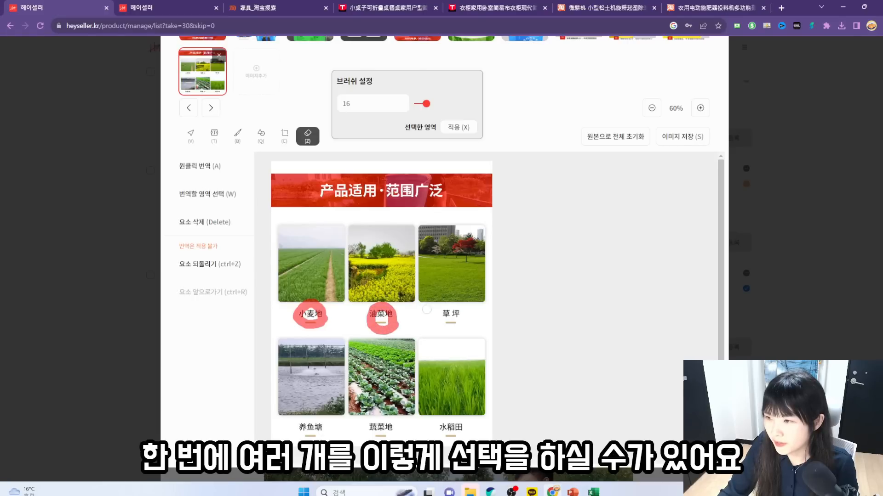
pyautogui.moveTo(455, 321)
pyautogui.mouseDown()
pyautogui.moveTo(439, 321)
pyautogui.moveTo(460, 323)
pyautogui.mouseUp()
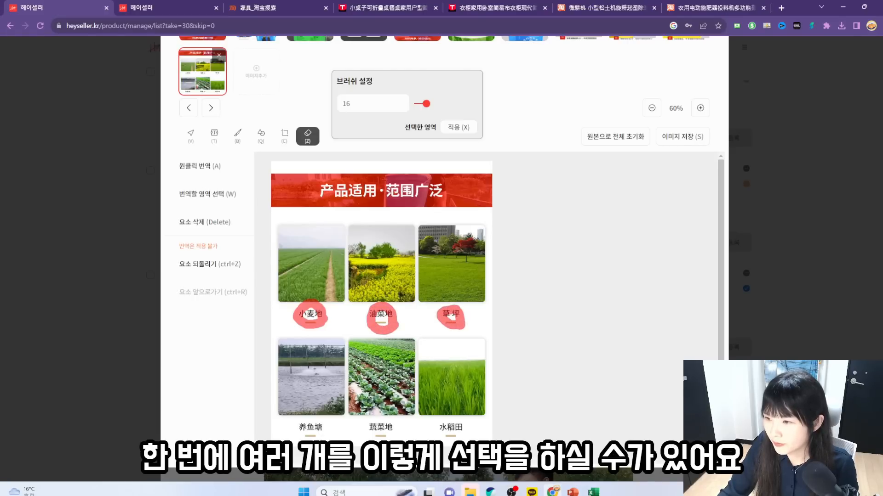
pyautogui.moveTo(324, 439)
pyautogui.mouseDown()
pyautogui.moveTo(297, 430)
pyautogui.moveTo(317, 427)
pyautogui.mouseUp()
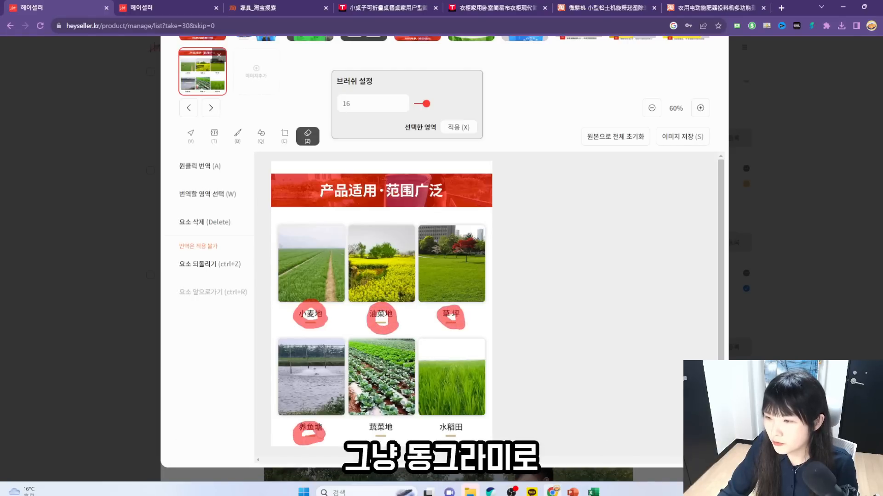
pyautogui.moveTo(396, 434)
pyautogui.mouseDown()
pyautogui.moveTo(366, 431)
pyautogui.moveTo(391, 422)
pyautogui.moveTo(466, 432)
pyautogui.moveTo(437, 434)
pyautogui.moveTo(466, 421)
pyautogui.mouseUp()
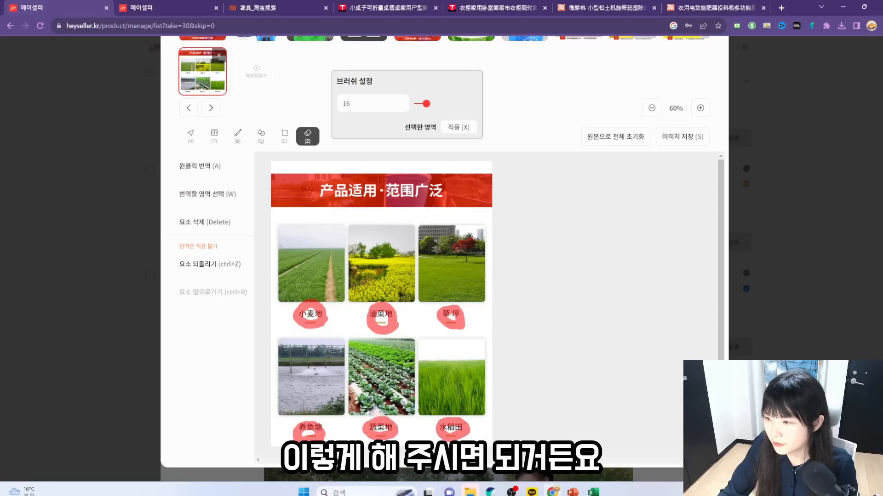
pyautogui.click(458, 127)
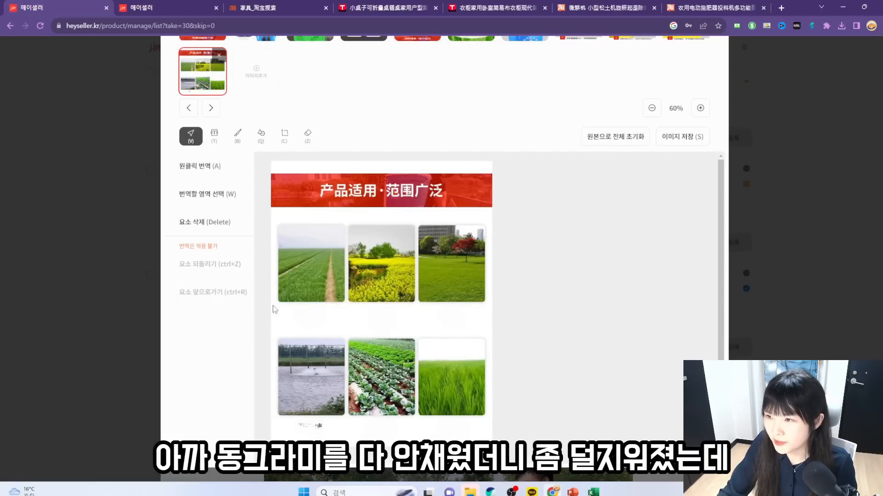
# - Erase the leftover caption marks under the fish pond photo with the area eraser
pyautogui.click(307, 134)
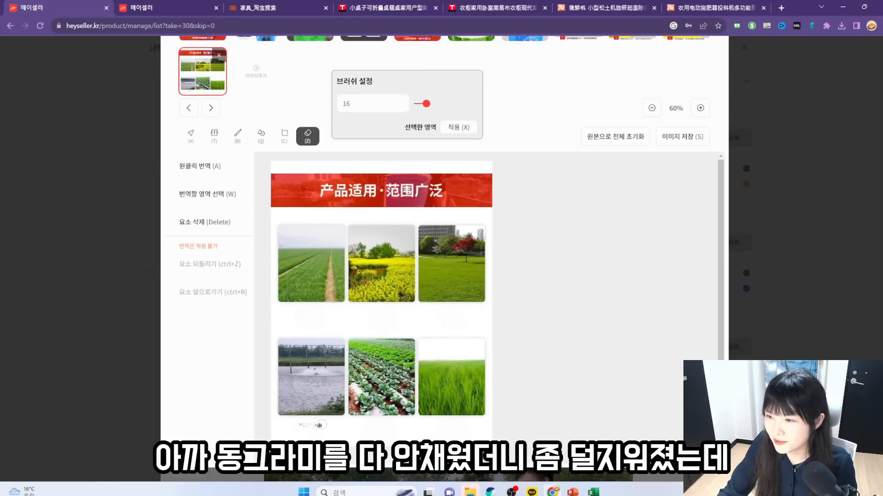
pyautogui.moveTo(320, 425)
pyautogui.mouseDown()
pyautogui.moveTo(299, 428)
pyautogui.moveTo(317, 421)
pyautogui.mouseUp()
pyautogui.click(458, 127)
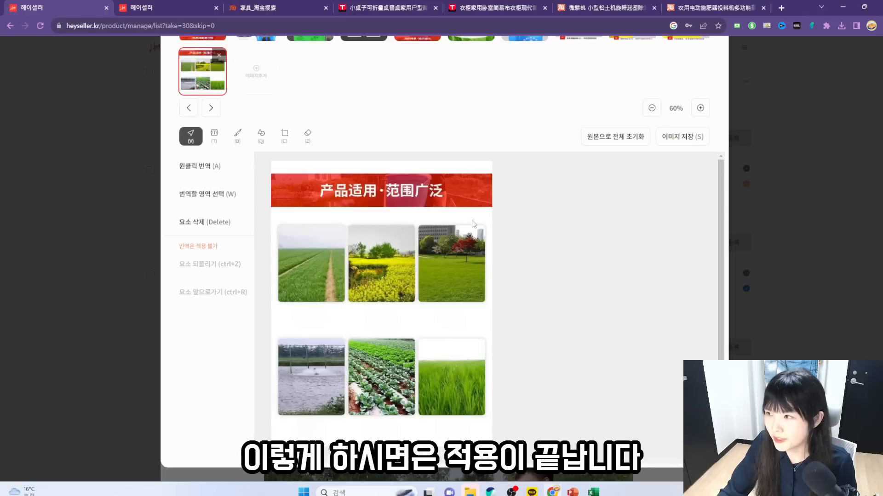
# - Import the green 裸机款 option image with the two free gifts into the fertilizer spreader's detail images
pyautogui.scroll(3, 473, 224)
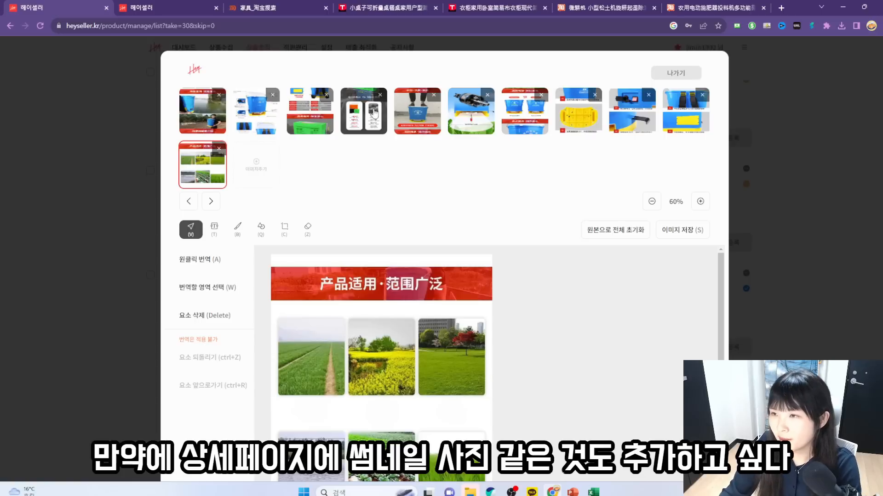
pyautogui.click(259, 174)
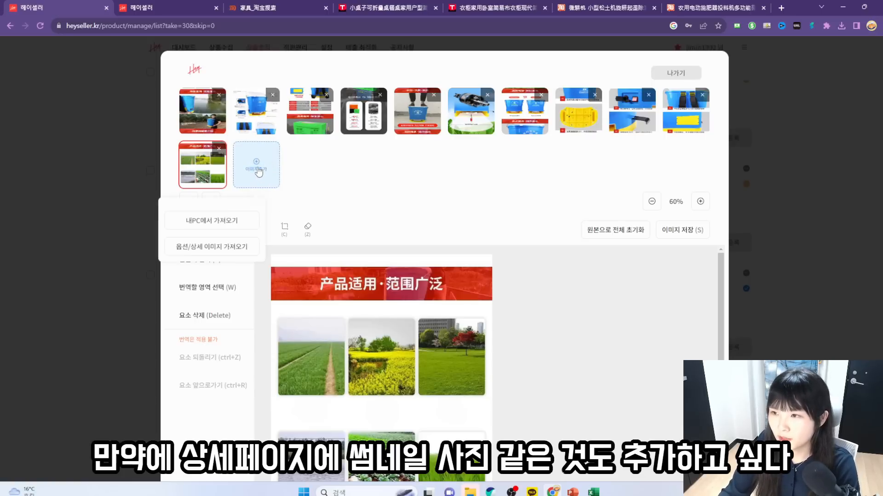
pyautogui.click(230, 249)
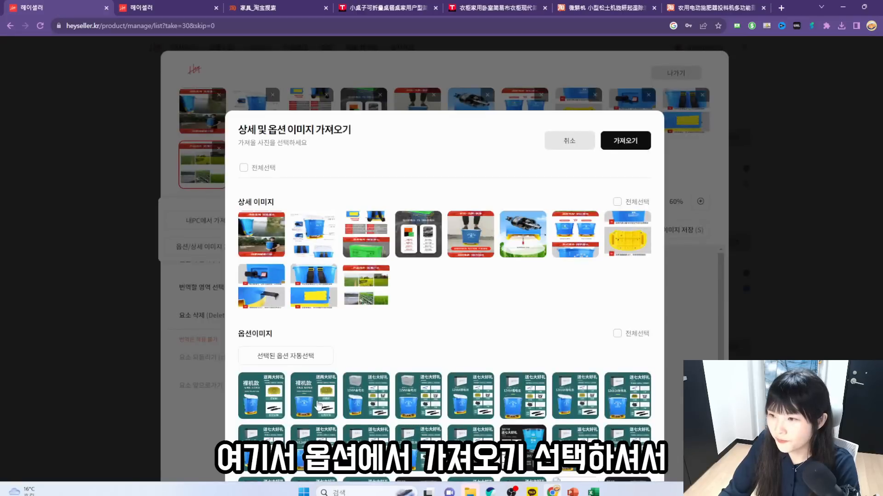
pyautogui.click(619, 144)
pyautogui.scroll(-1, 403, 184)
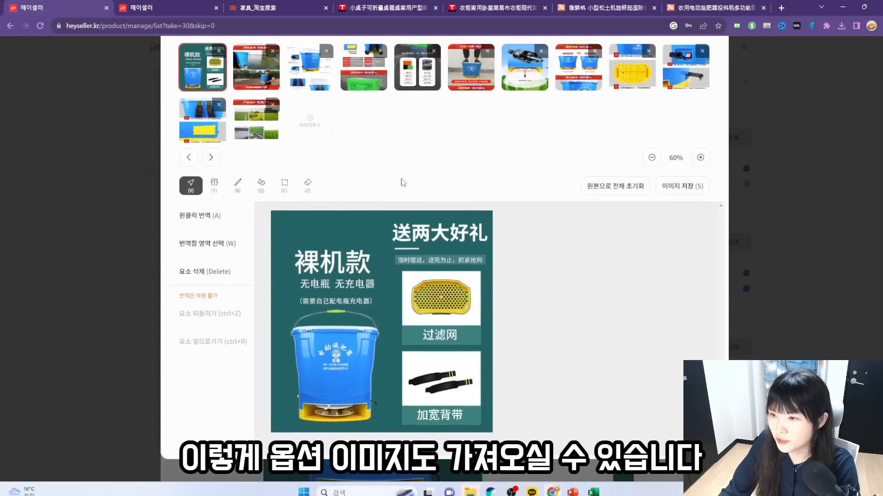
pyautogui.scroll(1, 375, 188)
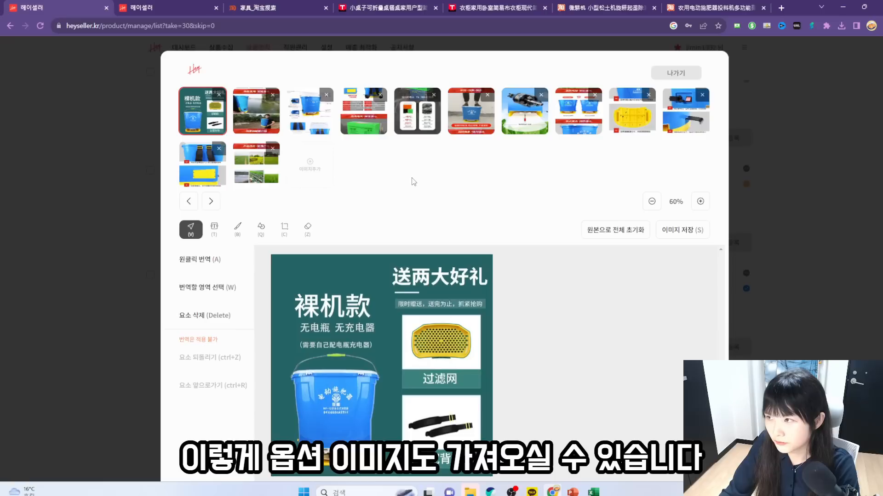
# - Save the edited detail images, return to the detail page and exit to the product list
pyautogui.click(675, 231)
pyautogui.click(676, 74)
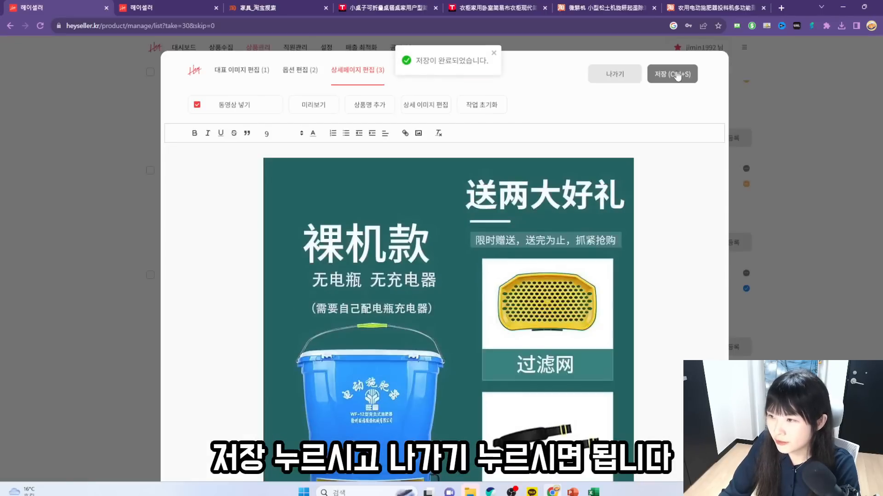
pyautogui.click(614, 73)
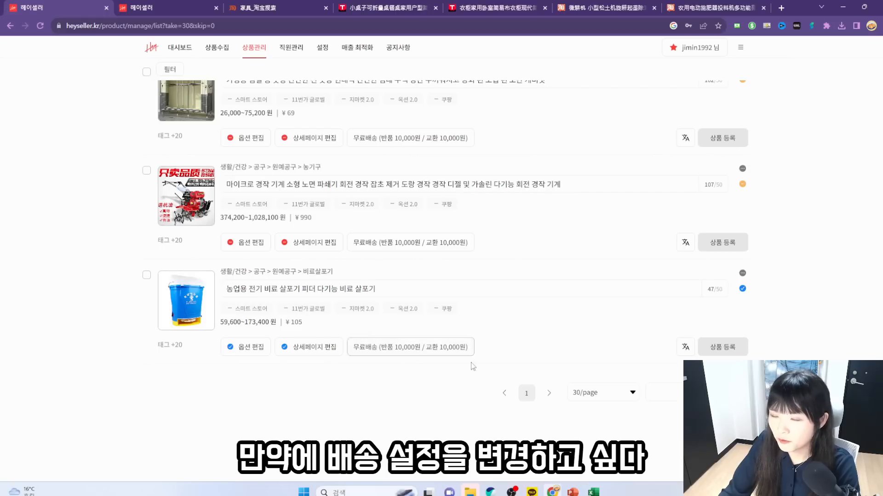
# - Set the fertilizer spreader's return shipping fee to 15000 with free shipping selected, and save the shipping settings
pyautogui.click(409, 350)
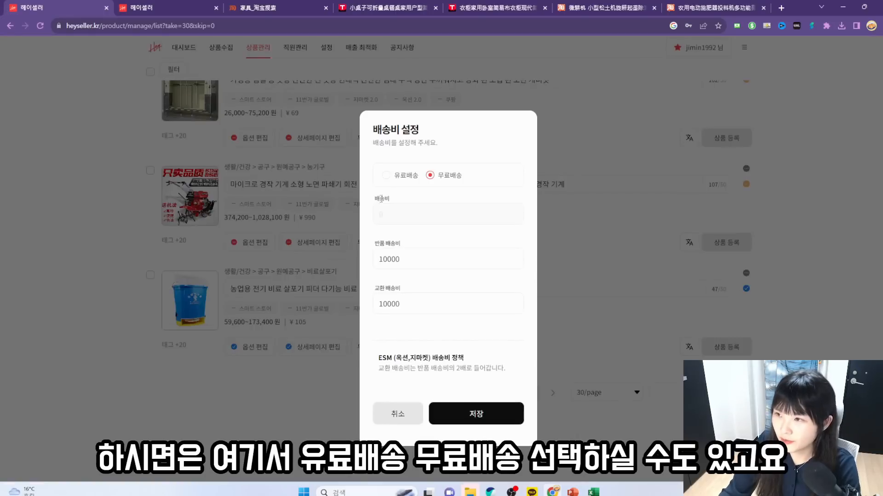
pyautogui.click(389, 177)
pyautogui.click(444, 177)
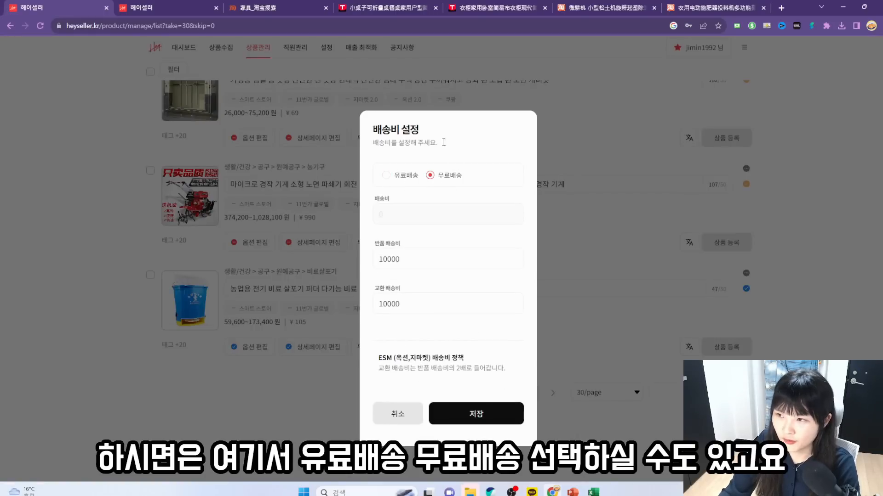
pyautogui.click(405, 259)
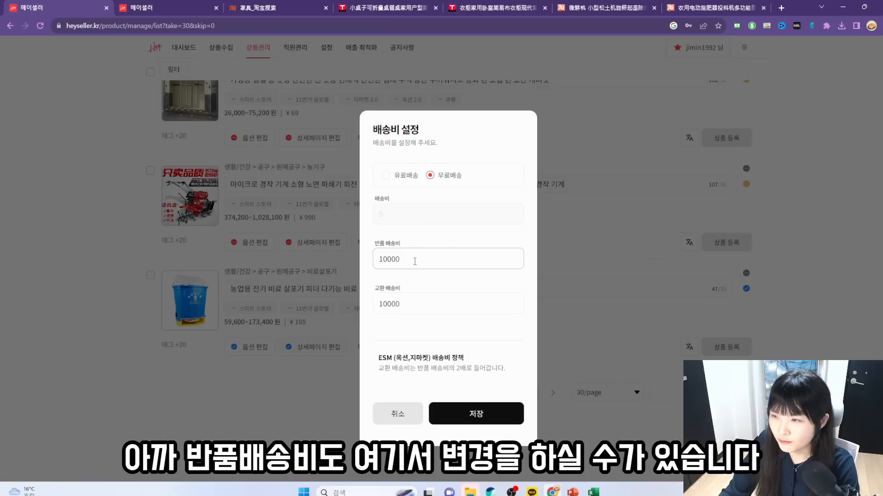
pyautogui.moveTo(413, 259); pyautogui.dragTo(282, 256)
pyautogui.write('15000')
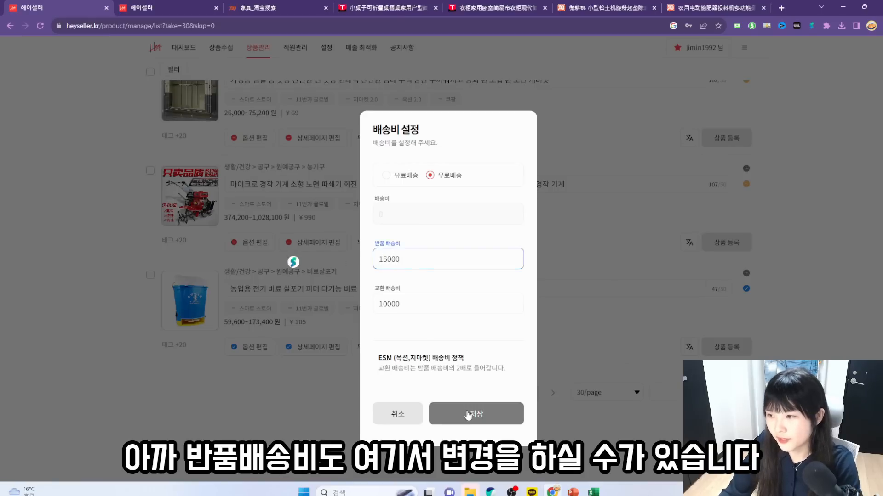
pyautogui.click(468, 415)
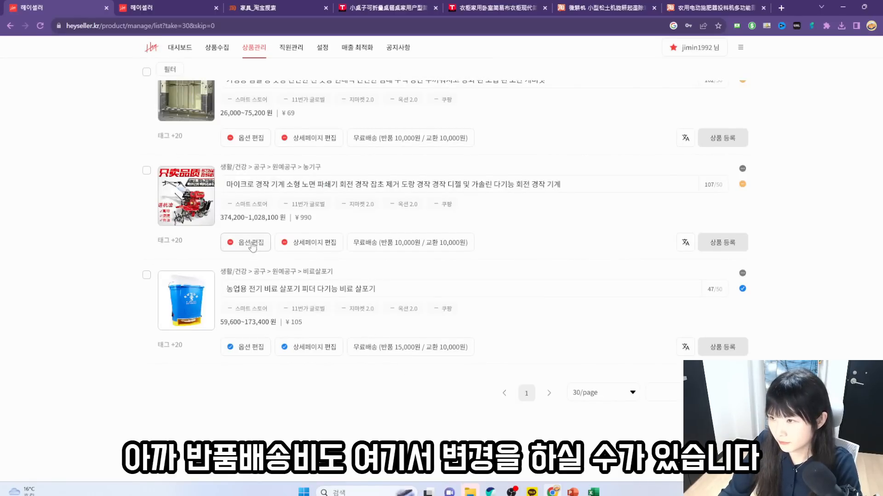
# - Register the fertilizer spreader on all markets: Smart Store, 11번가 글로벌, 지마켓 2.0, 옥션 2.0 and 쿠팡
pyautogui.scroll(2, 240, 350)
pyautogui.scroll(-1, 235, 442)
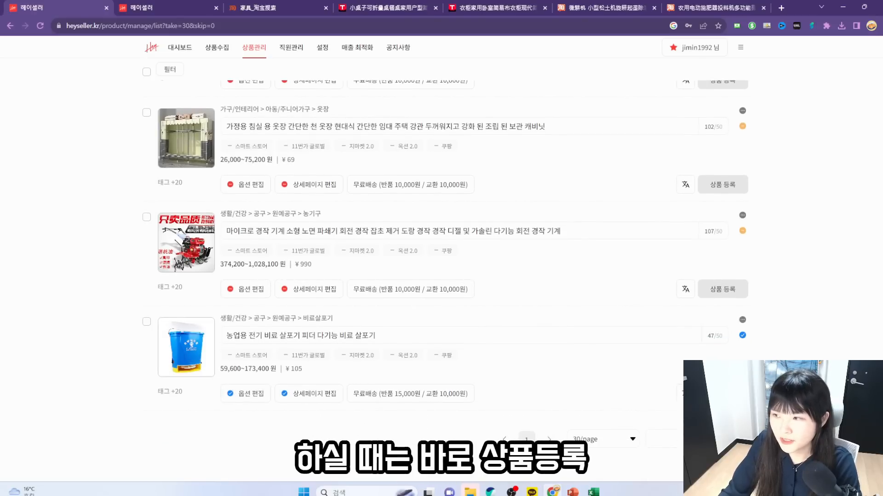
pyautogui.click(723, 394)
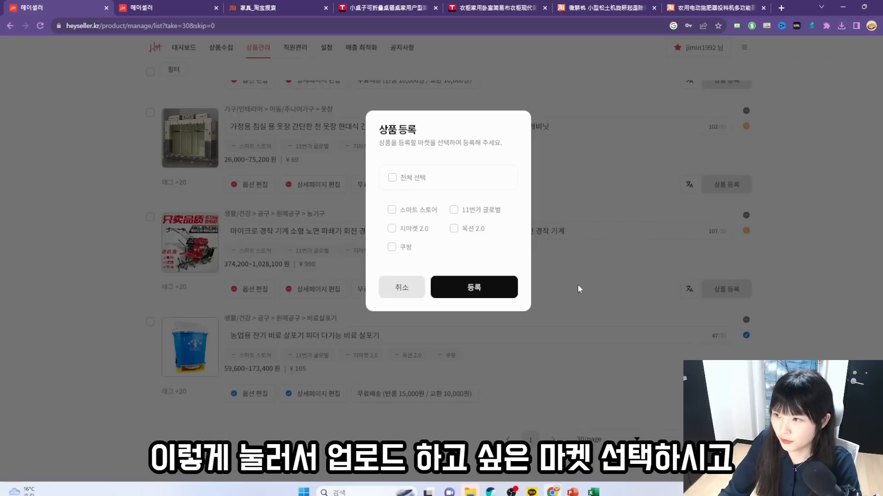
pyautogui.click(391, 178)
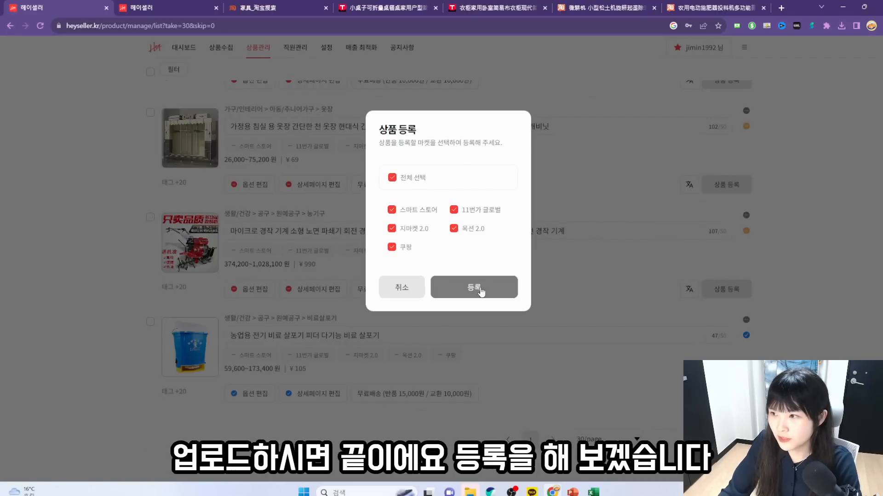
pyautogui.click(474, 291)
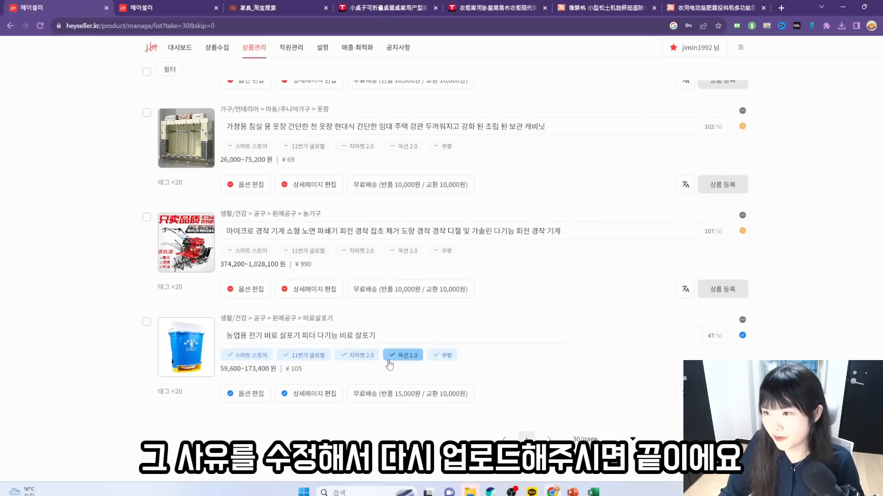
# - Select all collected products in the product list for bulk actions and look through their entries
pyautogui.scroll(3, 208, 325)
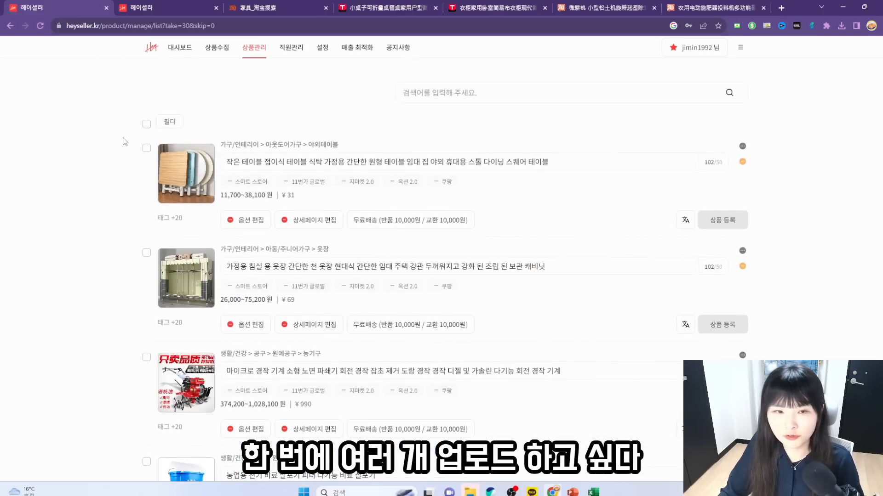
pyautogui.click(147, 124)
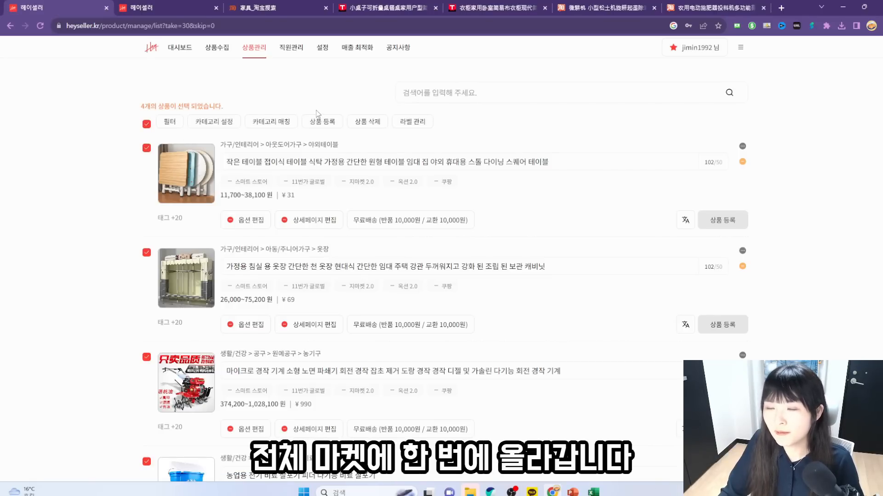
pyautogui.scroll(-1, 270, 194)
pyautogui.scroll(-4, 270, 194)
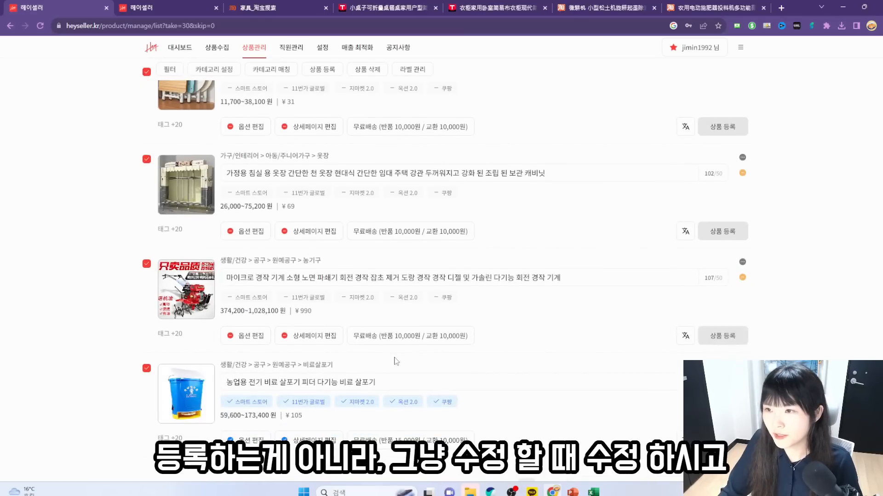
pyautogui.scroll(5, 238, 334)
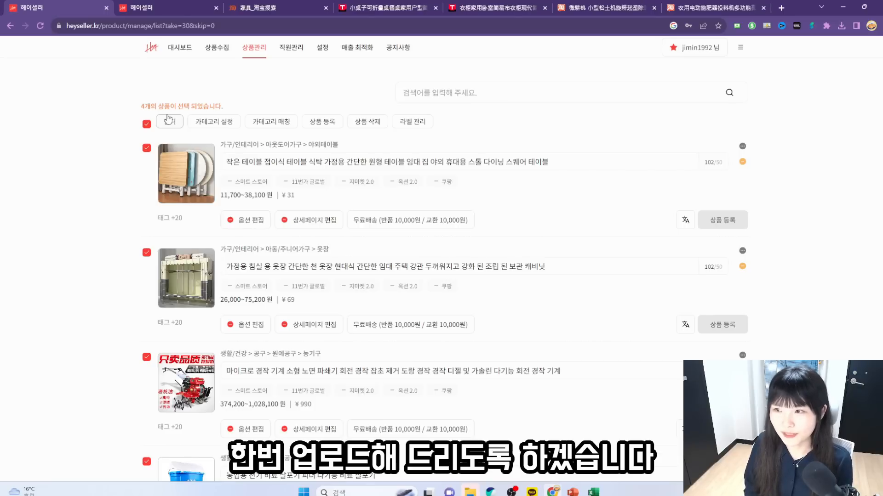
# - Open the dashboard to check the account's expiry date and its collection and upload totals
pyautogui.scroll(-3, 175, 257)
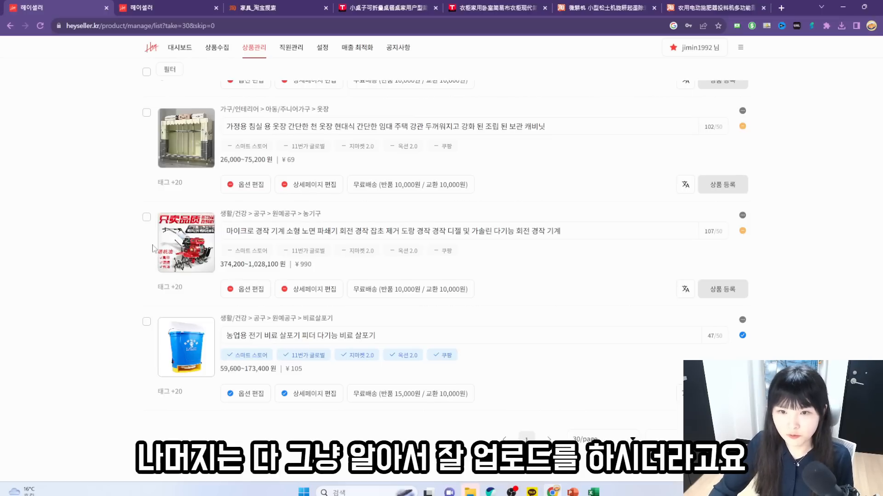
pyautogui.scroll(5, 163, 273)
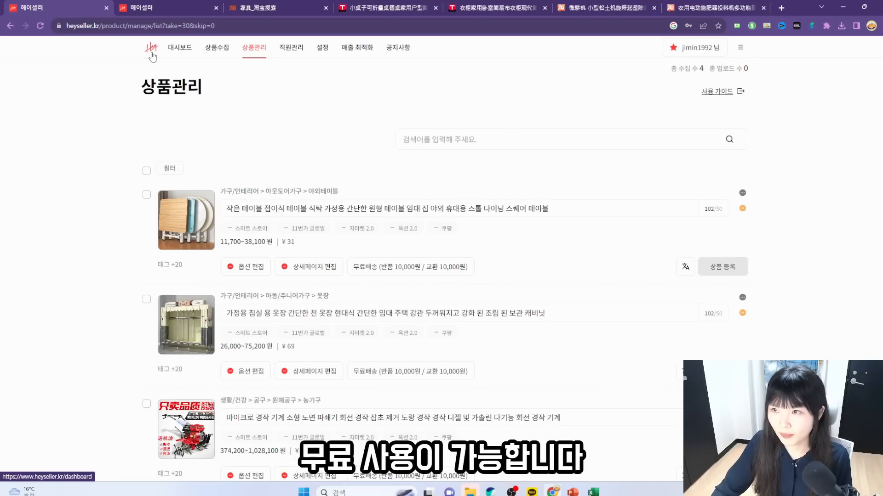
pyautogui.click(152, 57)
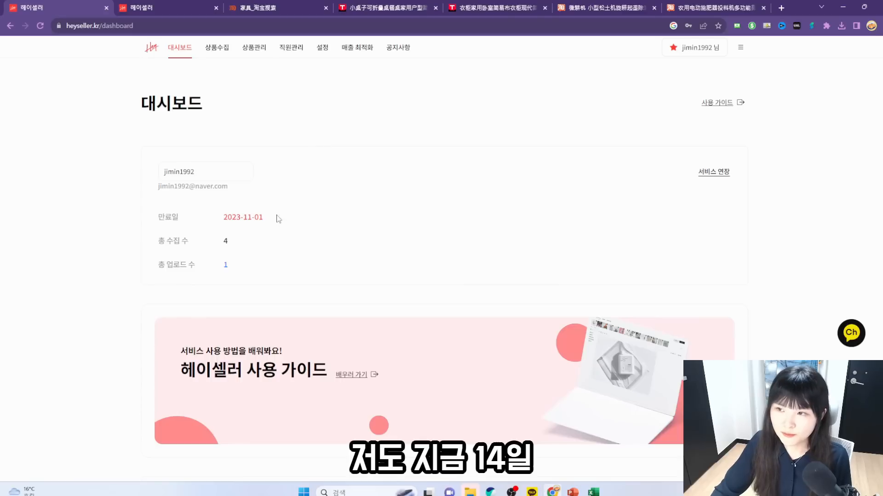